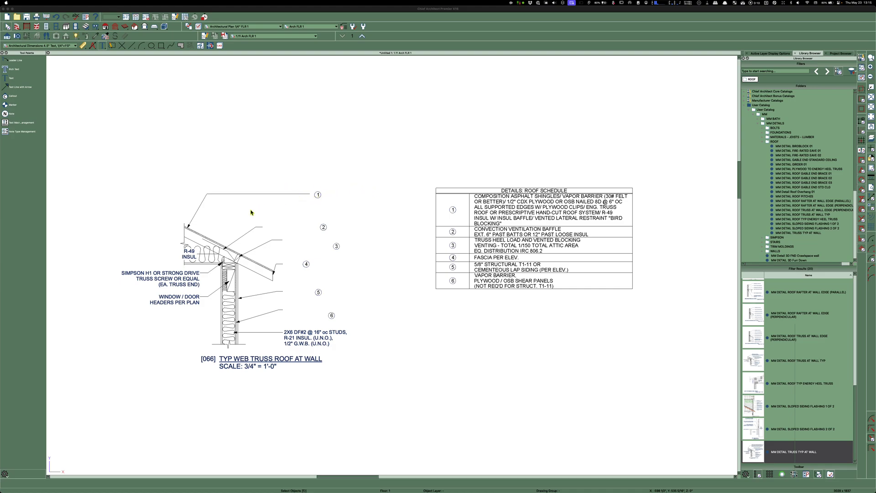
# Zoom in slightly and select the 2X6 DF#2 stud and insulation note below the wall section
pyautogui.scroll(1, 300, 343)
pyautogui.click(310, 338)
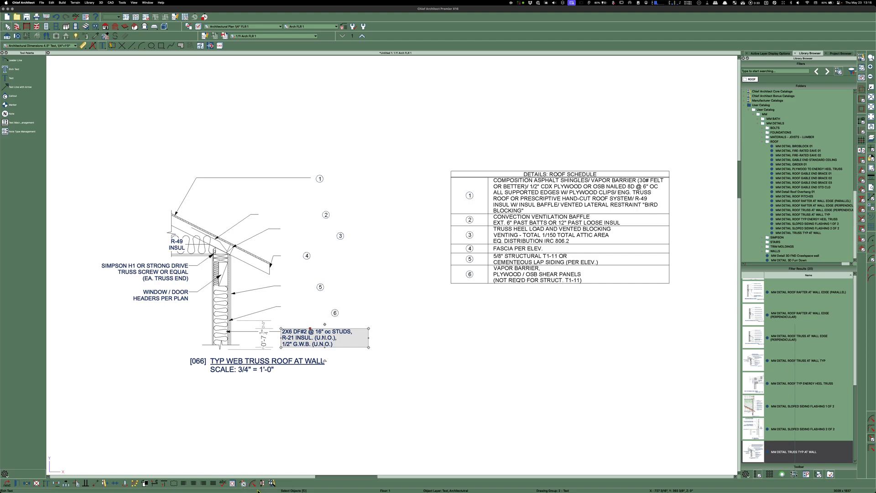
pyautogui.hotkey('alt', 'space')
pyautogui.write('str')
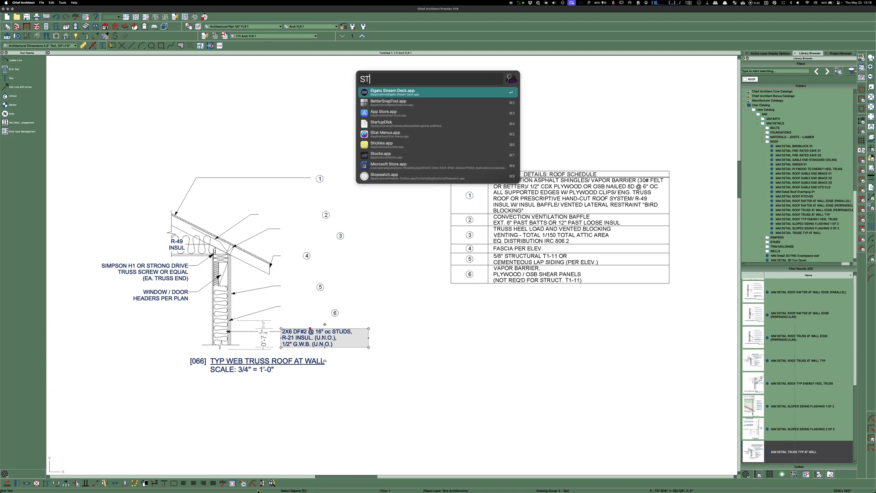
pyautogui.press('Return')
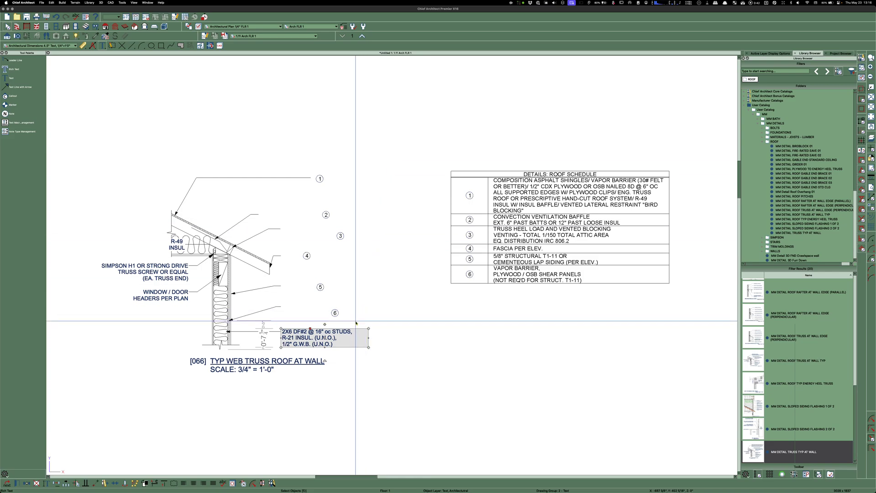
# Convert the 2X6 stud, R-21 insulation text into a DETAILS: ROOF note, becoming schedule row 7
pyautogui.click(244, 485)
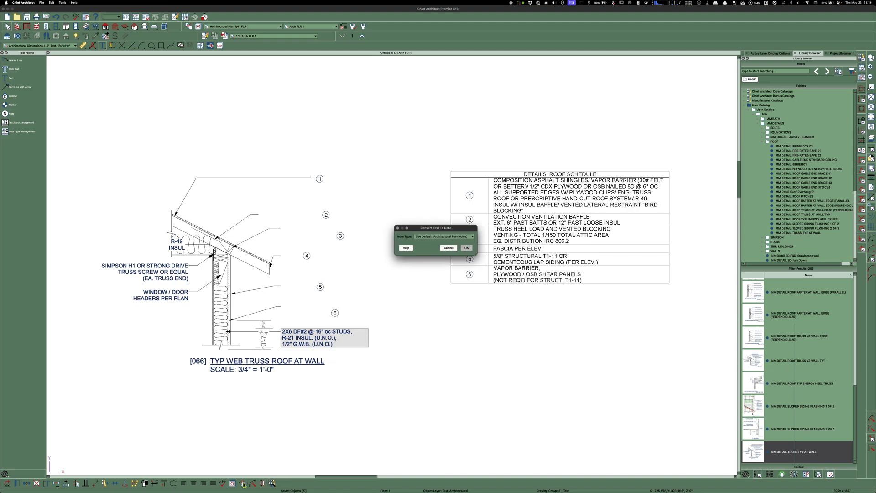
pyautogui.moveTo(459, 231); pyautogui.dragTo(417, 209)
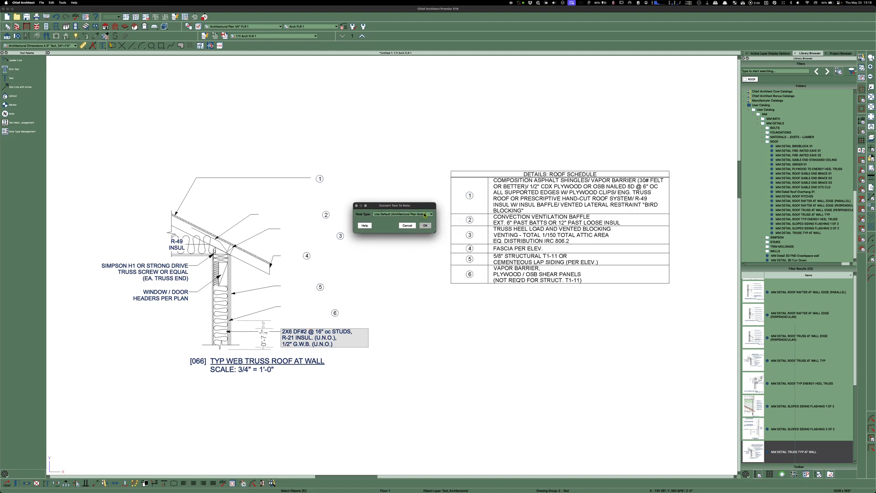
pyautogui.click(432, 216)
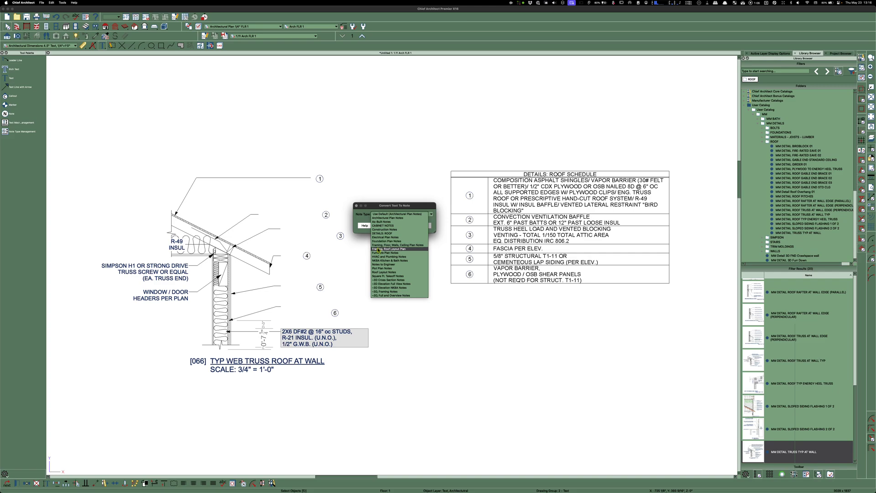
pyautogui.click(379, 233)
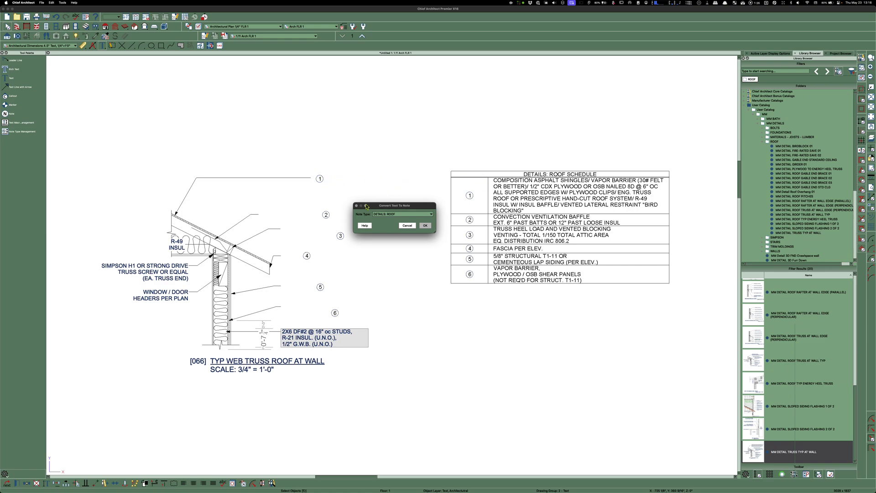
pyautogui.click(425, 227)
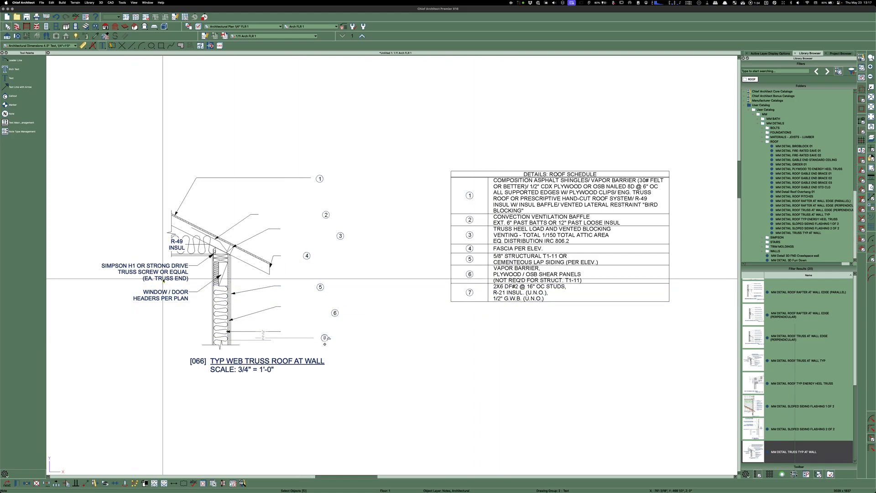
# Convert the R-49 INSUL label near the eave into DETAILS: ROOF note 8
pyautogui.click(177, 243)
pyautogui.click(178, 241)
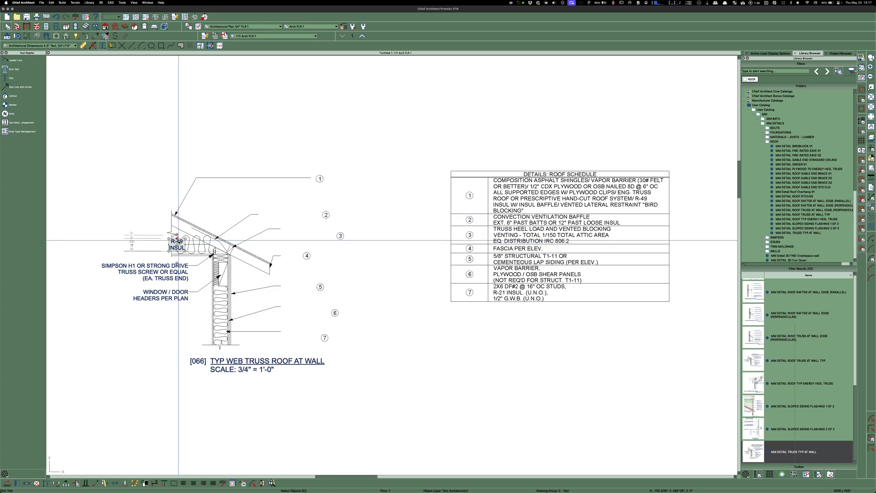
pyautogui.press('super+shift+n')
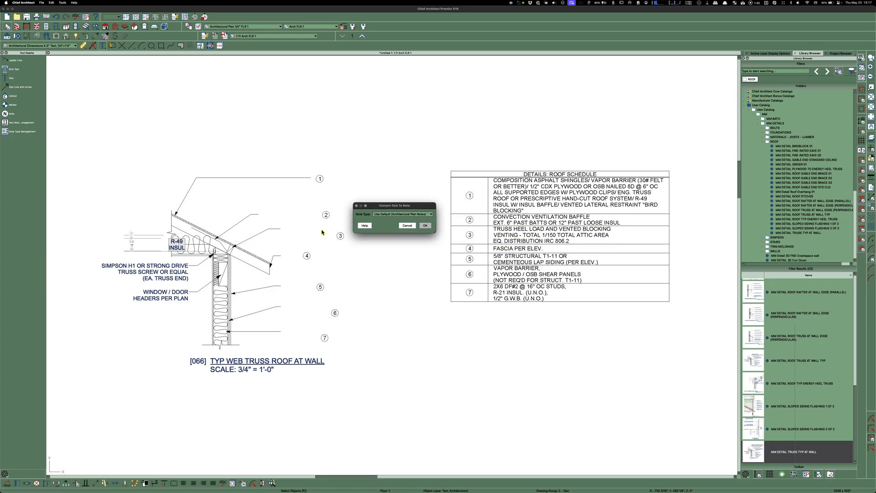
pyautogui.click(431, 214)
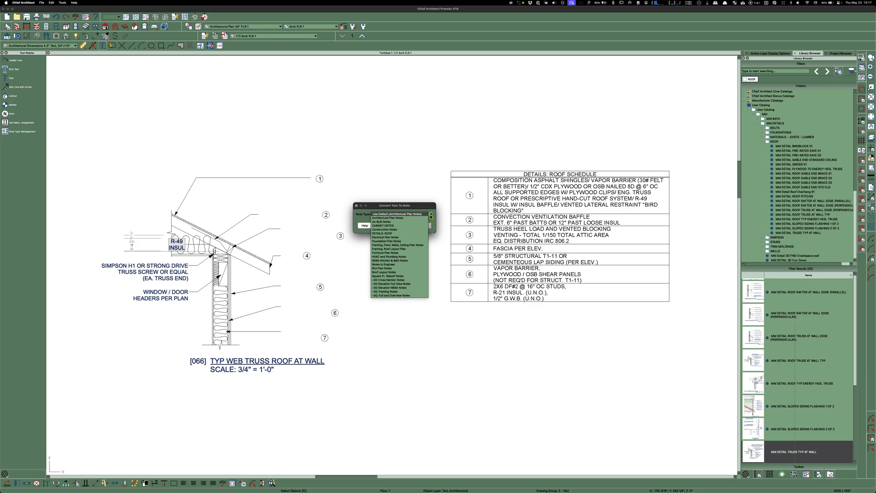
pyautogui.click(396, 233)
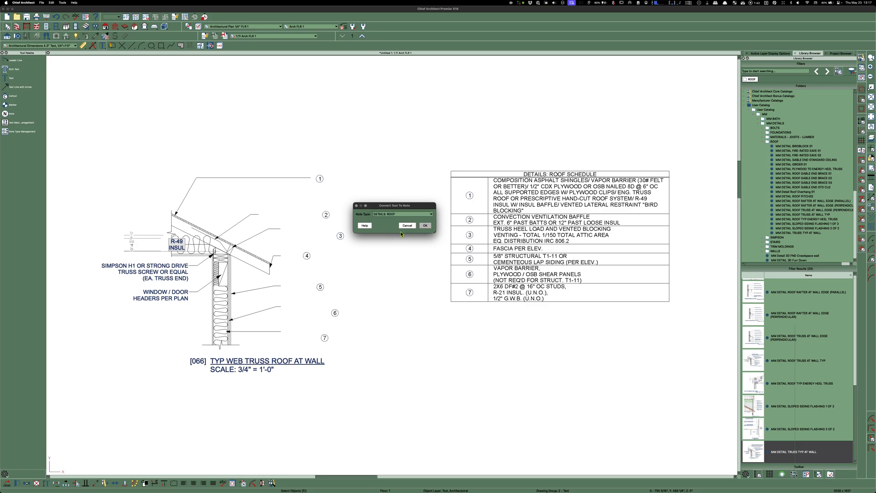
pyautogui.click(424, 226)
# Convert the SIMPSON H1 truss screw label into DETAILS: ROOF note 9
pyautogui.click(180, 276)
pyautogui.press('super+shift+n')
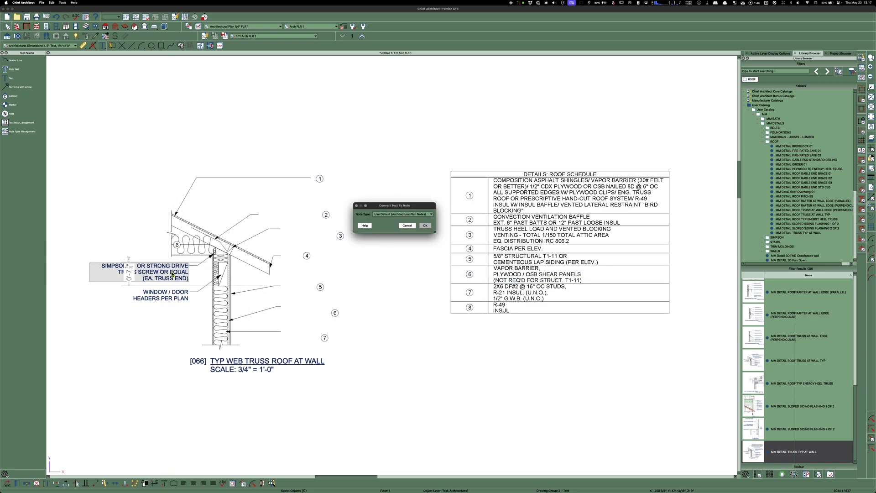
pyautogui.click(430, 215)
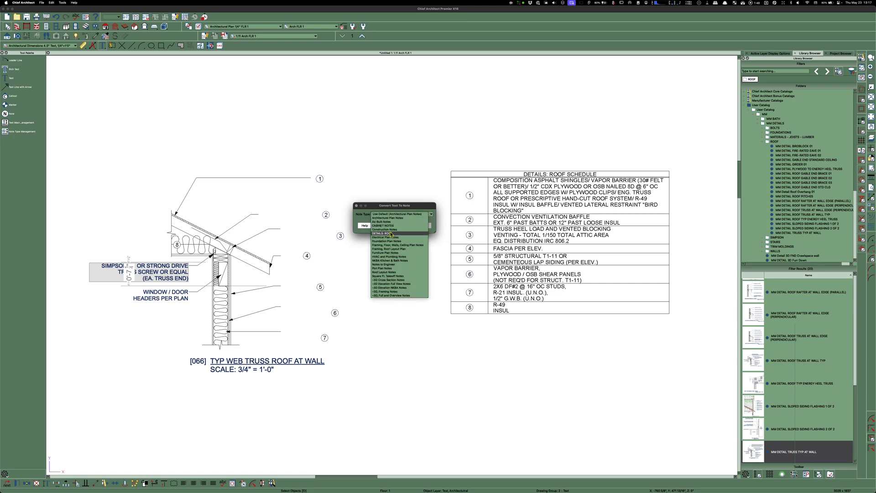
pyautogui.click(387, 233)
pyautogui.click(425, 226)
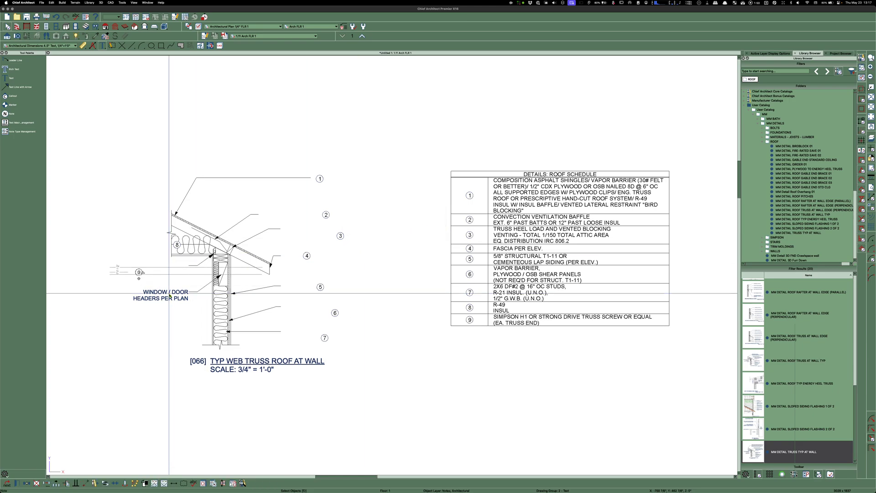
# Convert the WINDOW / DOOR headers label into DETAILS: ROOF note 10
pyautogui.click(183, 296)
pyautogui.press('super+shift+n')
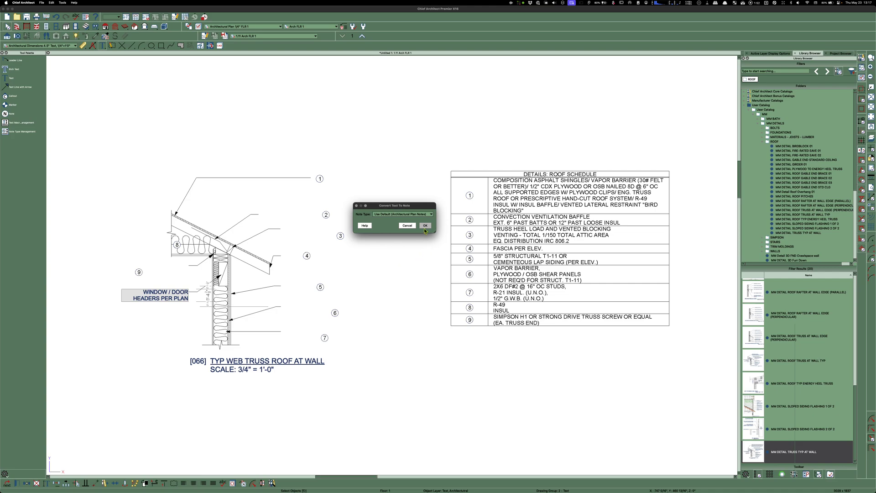
pyautogui.click(431, 216)
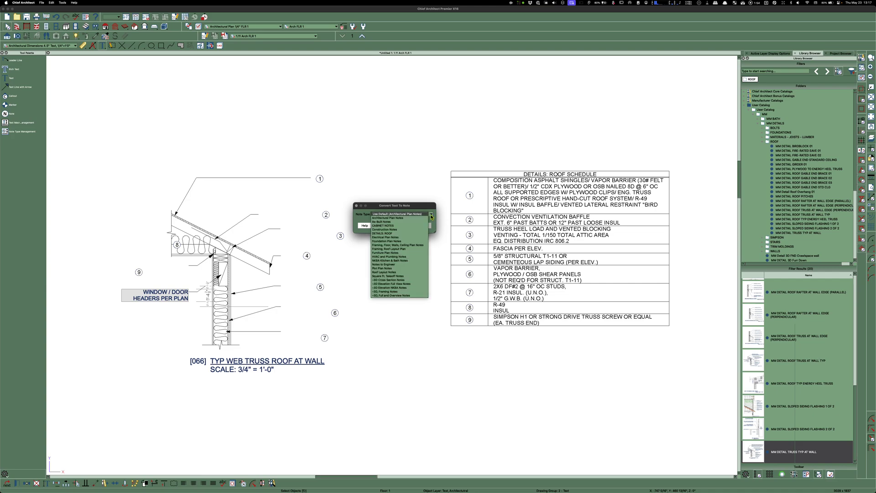
pyautogui.click(415, 231)
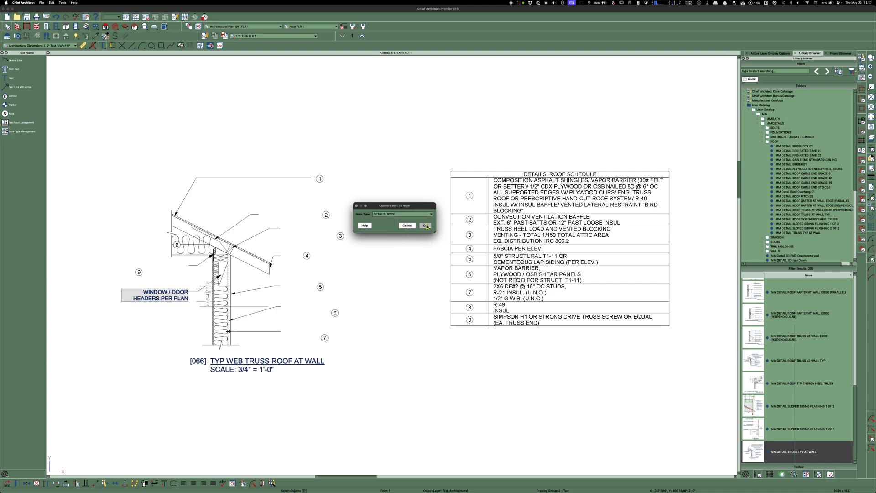
pyautogui.click(425, 225)
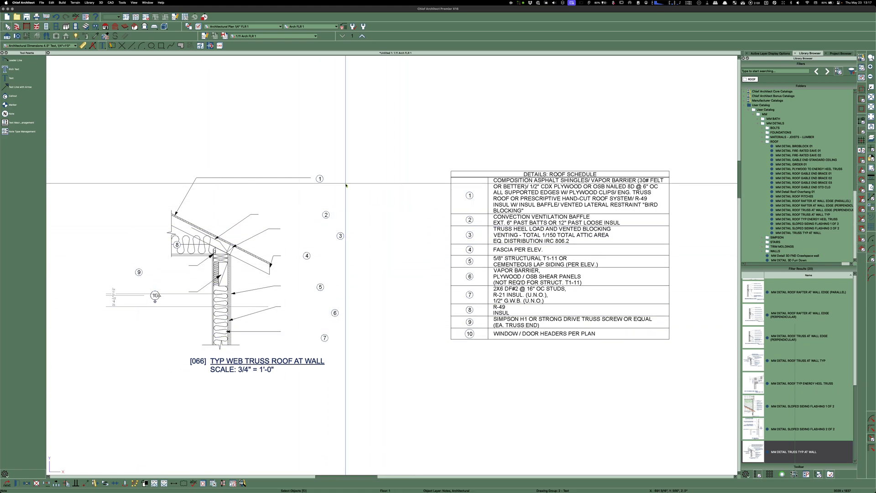
pyautogui.scroll(-2, 345, 187)
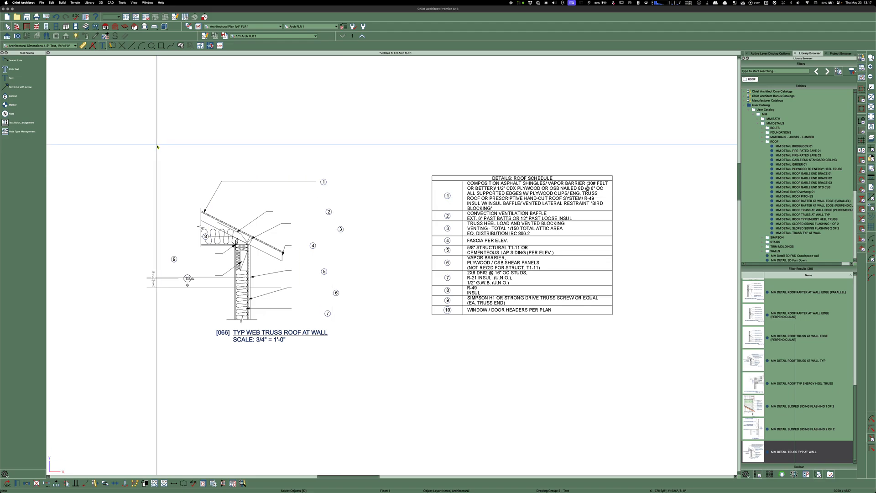
pyautogui.click(108, 137)
pyautogui.moveTo(134, 132)
pyautogui.mouseDown()
pyautogui.moveTo(248, 193)
pyautogui.moveTo(609, 337)
pyautogui.moveTo(643, 376)
pyautogui.mouseUp()
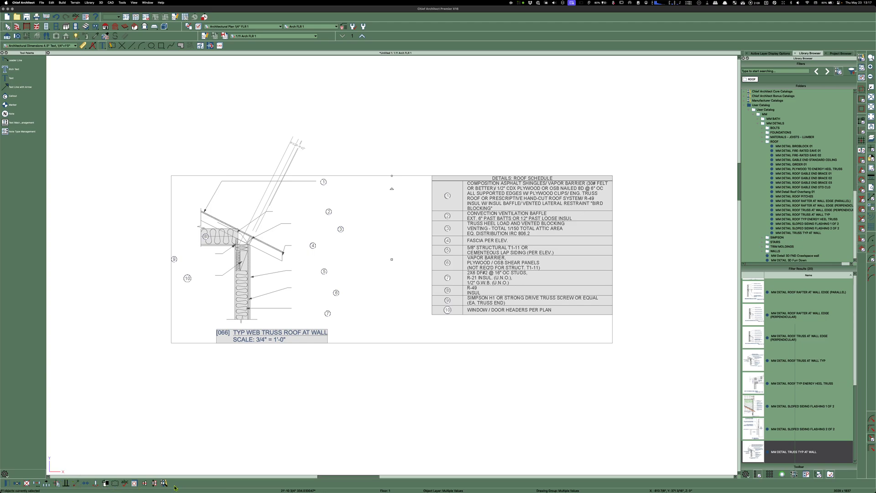
pyautogui.click(389, 372)
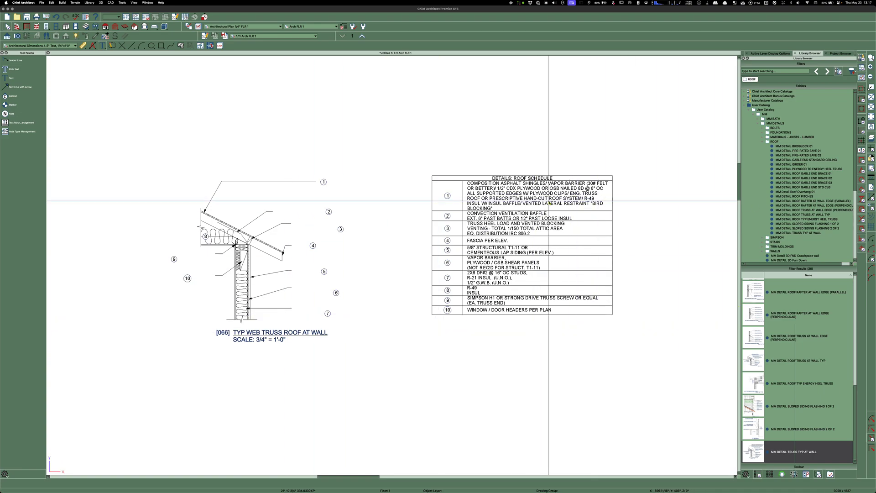
pyautogui.scroll(1, 565, 202)
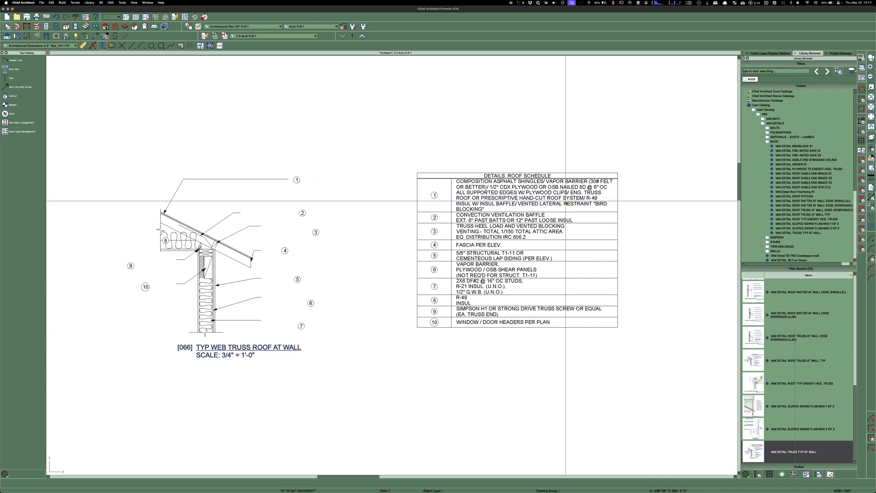
# Make a CAD detail from the current view and zoom in on its roof schedule
pyautogui.click(212, 46)
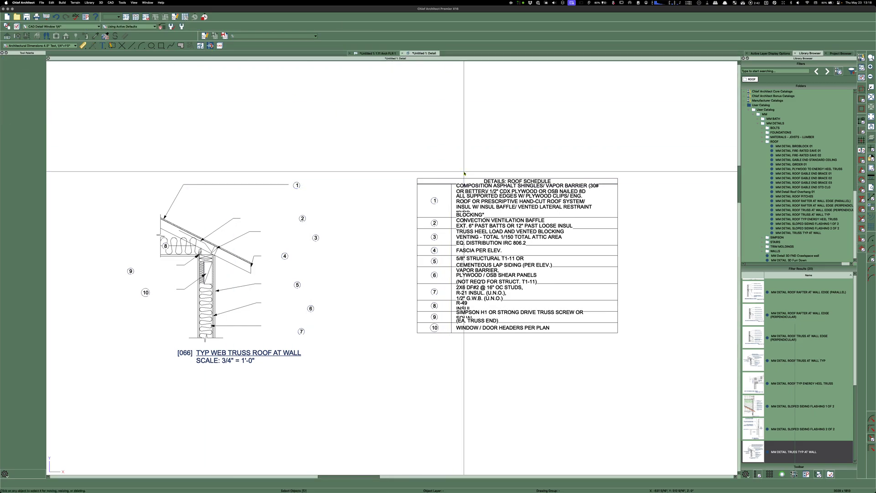
pyautogui.scroll(2, 575, 192)
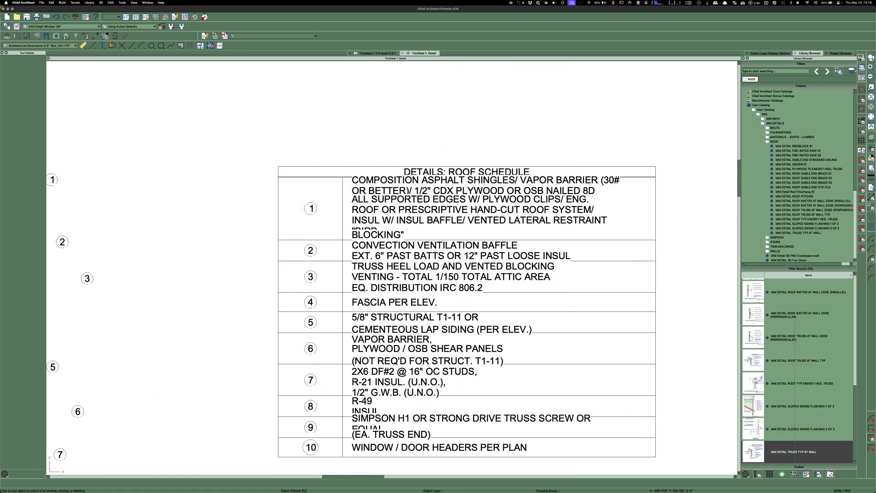
# Replace the detail's Arial font with AR_Modified_2 through Replace Fonts, then zoom out
pyautogui.click(52, 2)
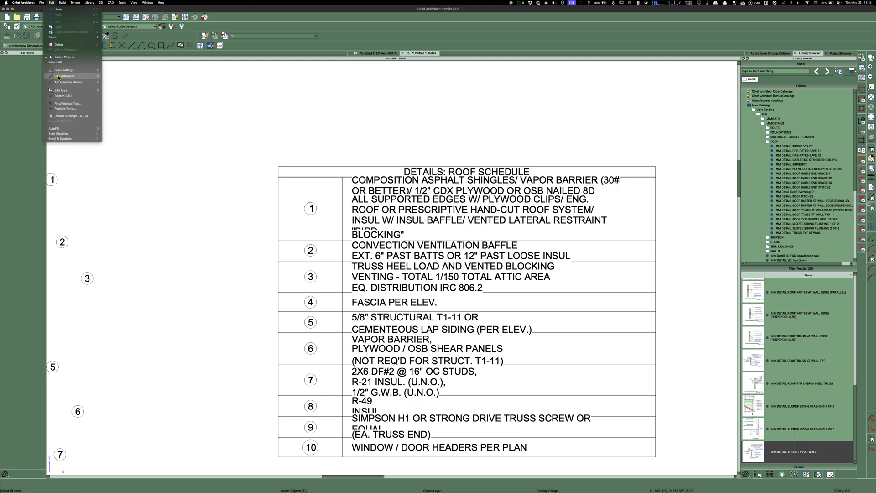
pyautogui.click(71, 109)
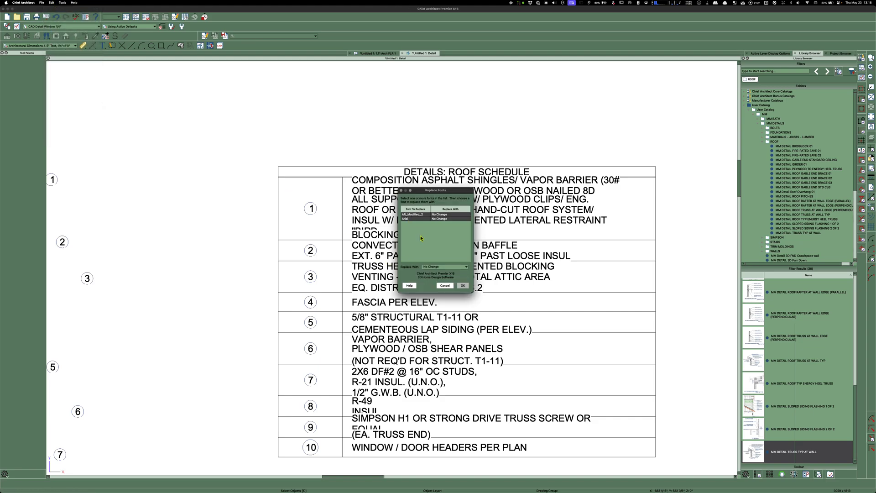
pyautogui.click(466, 268)
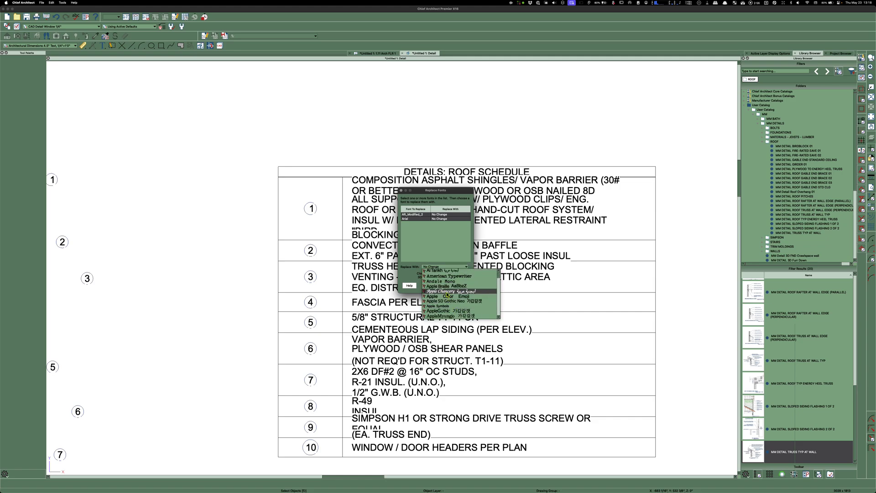
pyautogui.scroll(-3, 447, 297)
pyautogui.click(450, 312)
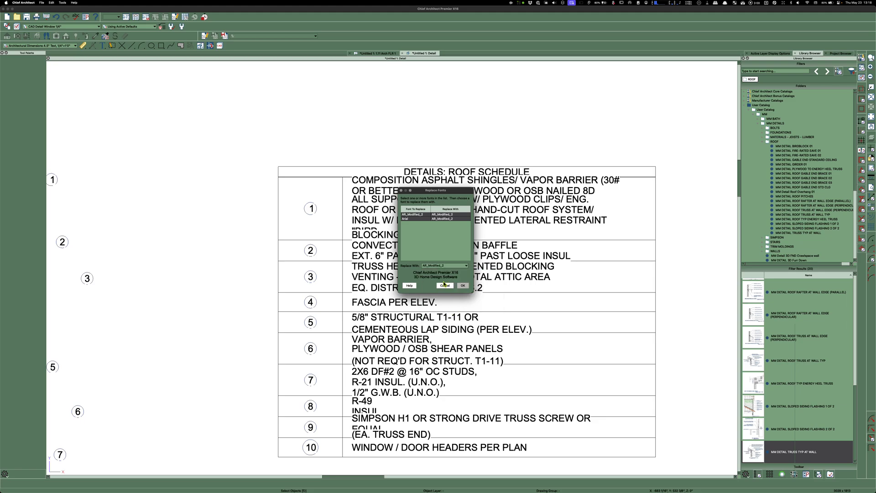
pyautogui.click(463, 286)
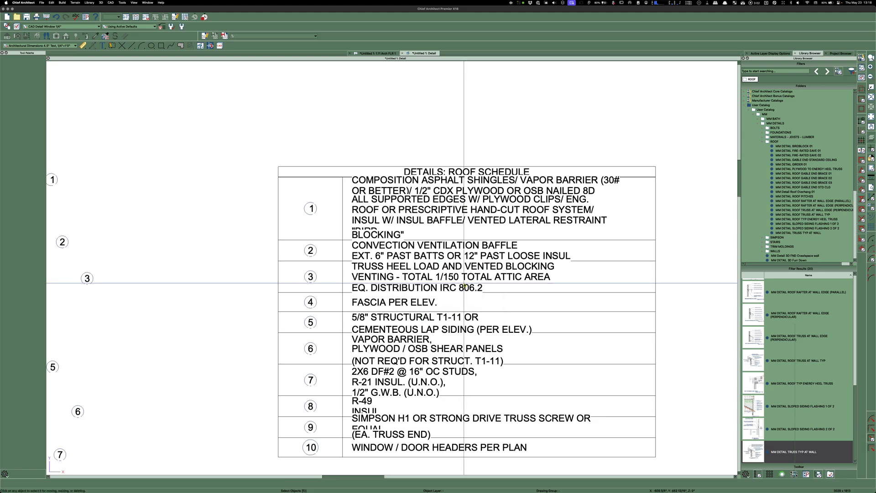
pyautogui.scroll(-1, 449, 221)
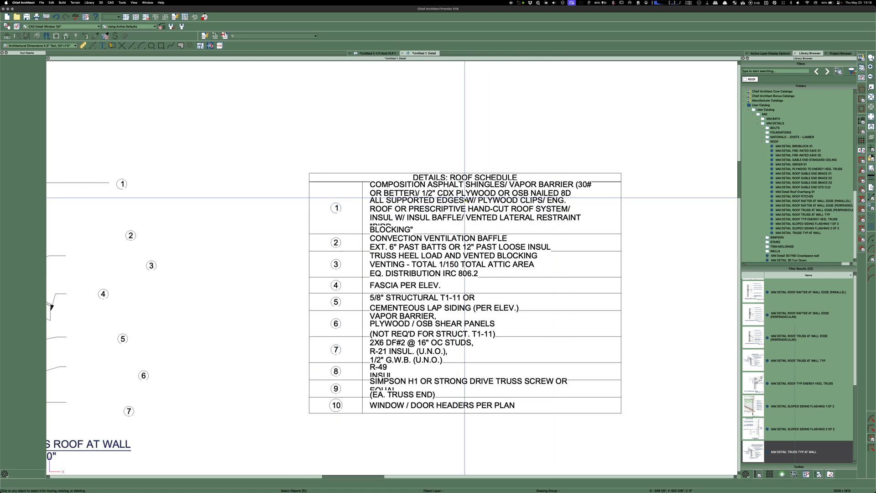
# Select the schedule's first description and compare it in the zoomed 1.11 Arch FLR 1 plan
pyautogui.click(464, 198)
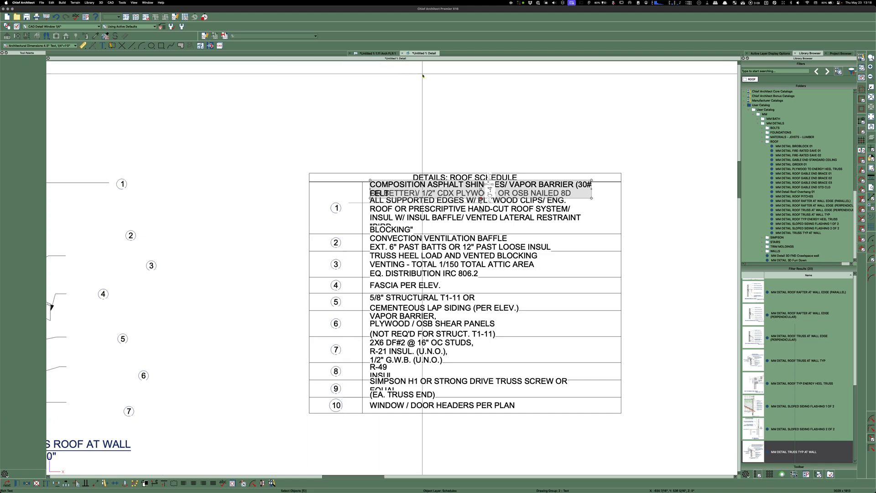
pyautogui.click(374, 54)
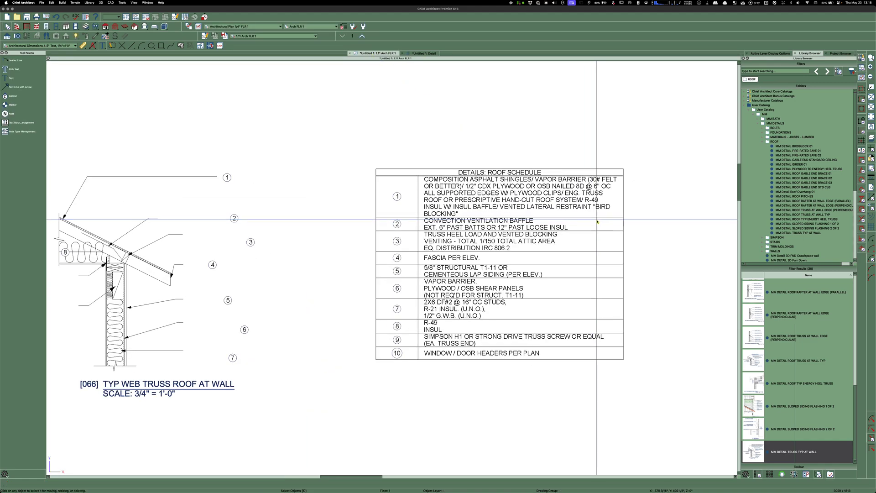
pyautogui.scroll(1, 676, 176)
pyautogui.scroll(1, 676, 176)
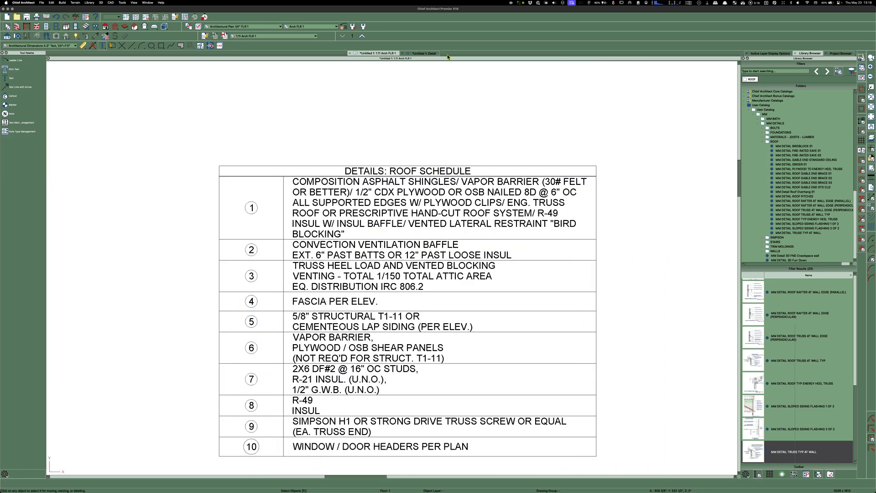
# Back in the Detail window, zoom out and marquee-select the whole roof schedule table
pyautogui.click(426, 53)
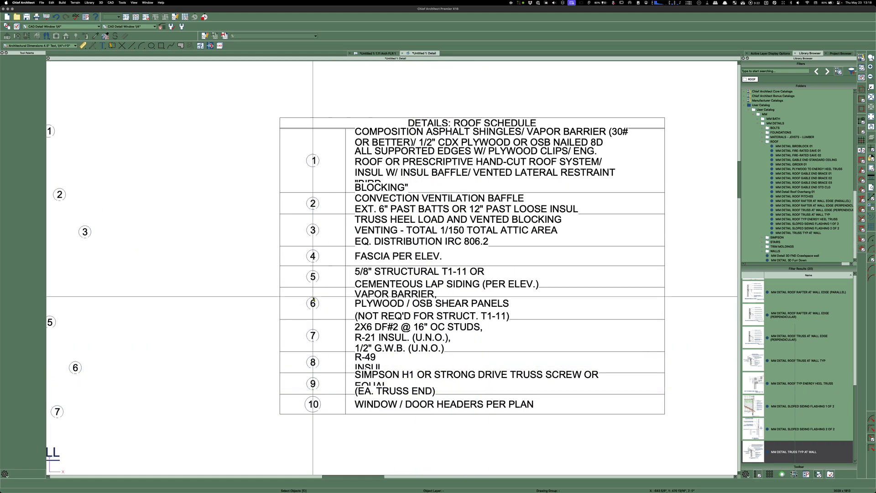
pyautogui.scroll(-2, 429, 388)
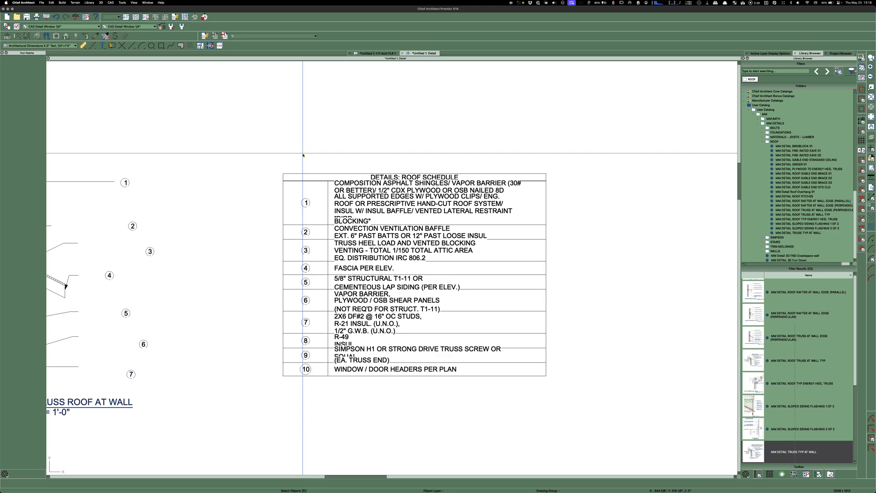
pyautogui.scroll(-1, 353, 187)
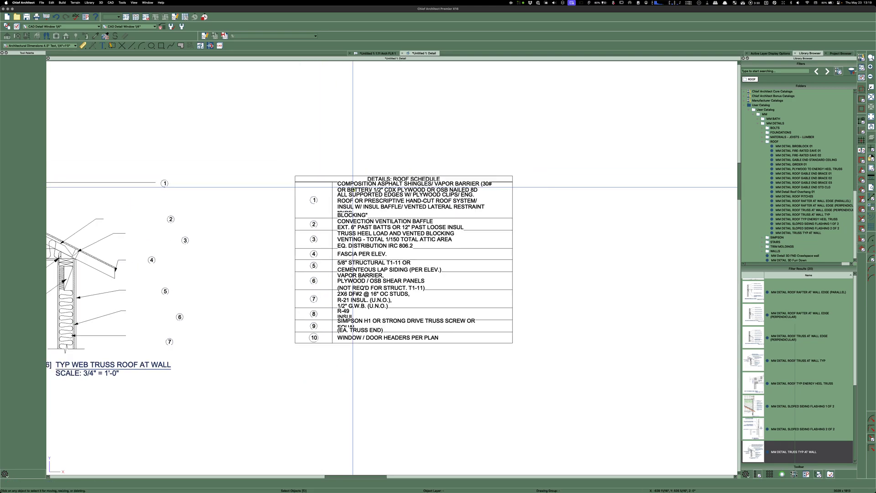
pyautogui.scroll(-3, 352, 188)
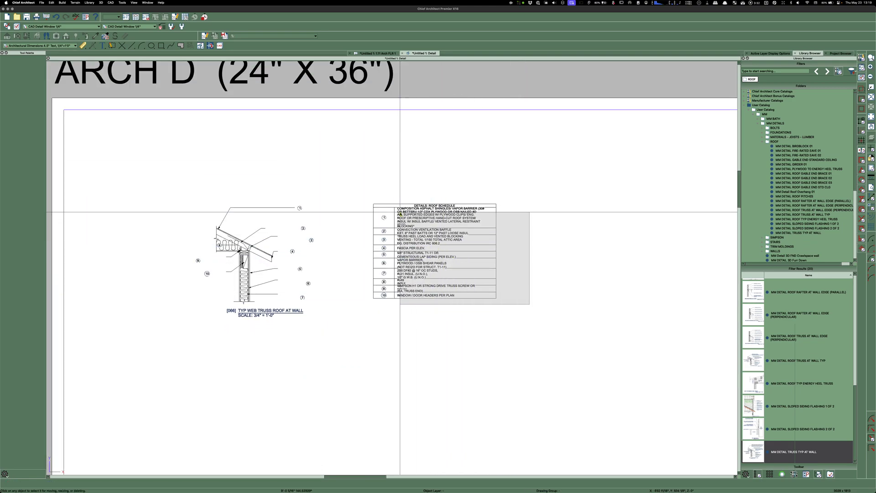
pyautogui.moveTo(399, 211); pyautogui.dragTo(373, 197)
# Delete the roof schedule and truss detail from the Detail window, then close it
pyautogui.press('Delete')
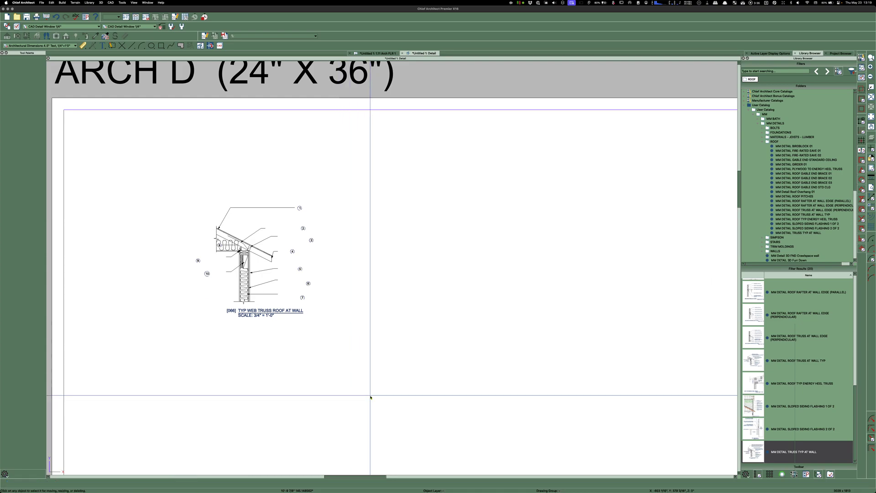
pyautogui.moveTo(362, 382); pyautogui.dragTo(131, 175)
pyautogui.press('Delete')
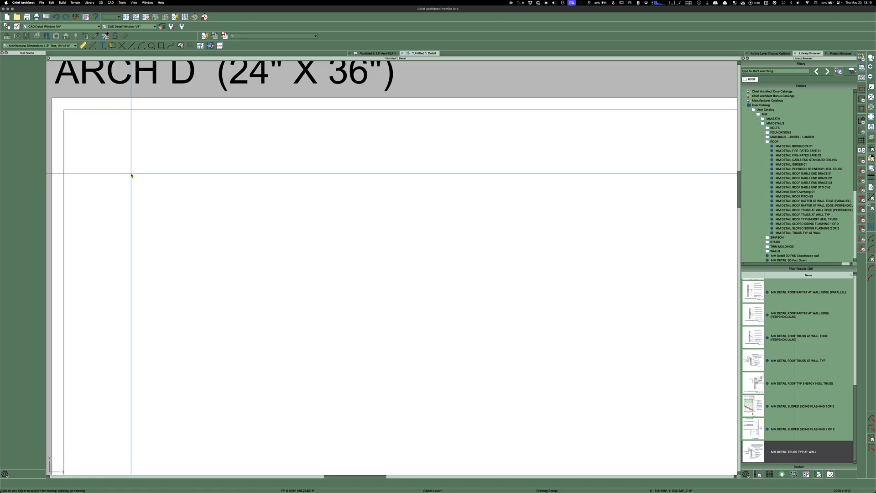
pyautogui.click(403, 53)
# In the 1.11 Arch FLR 1 plan, select the truss detail and roof schedule together and copy them
pyautogui.scroll(-4, 577, 153)
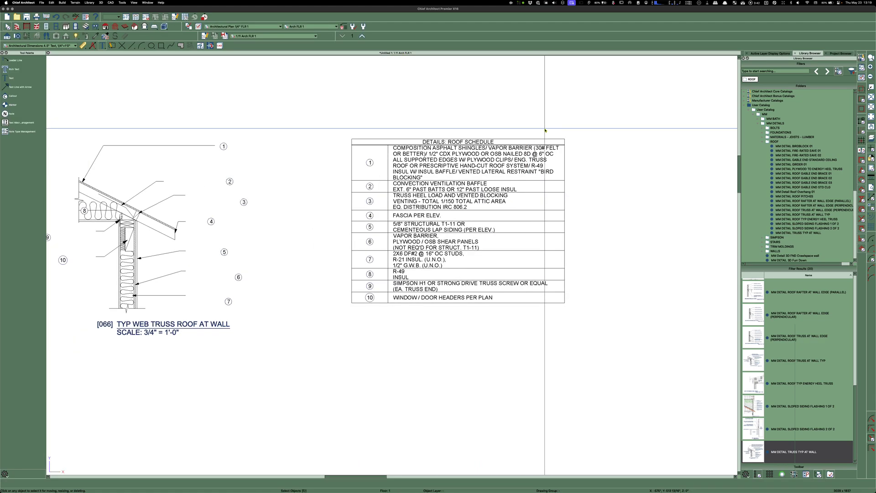
pyautogui.moveTo(117, 91); pyautogui.dragTo(597, 335)
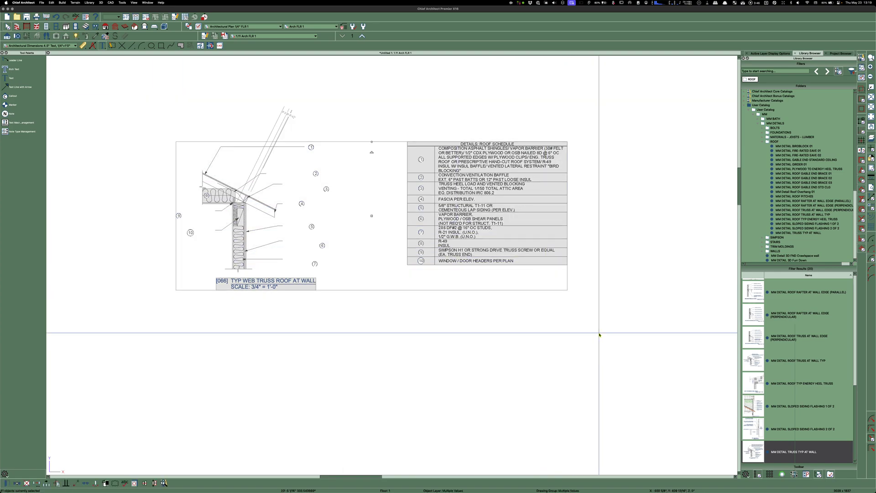
pyautogui.press('Escape')
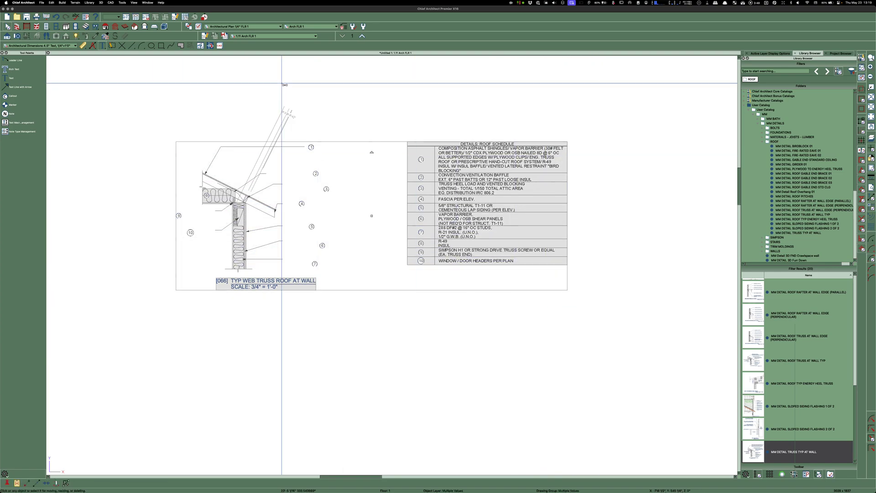
# Add a new CAD detail, Untitled 1, through CAD Detail Management and paste the copied detail and schedule
pyautogui.click(201, 46)
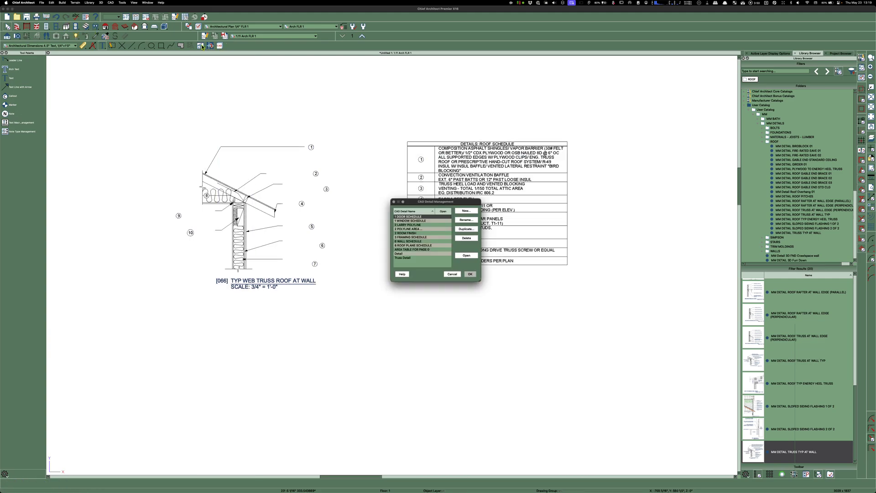
pyautogui.click(465, 211)
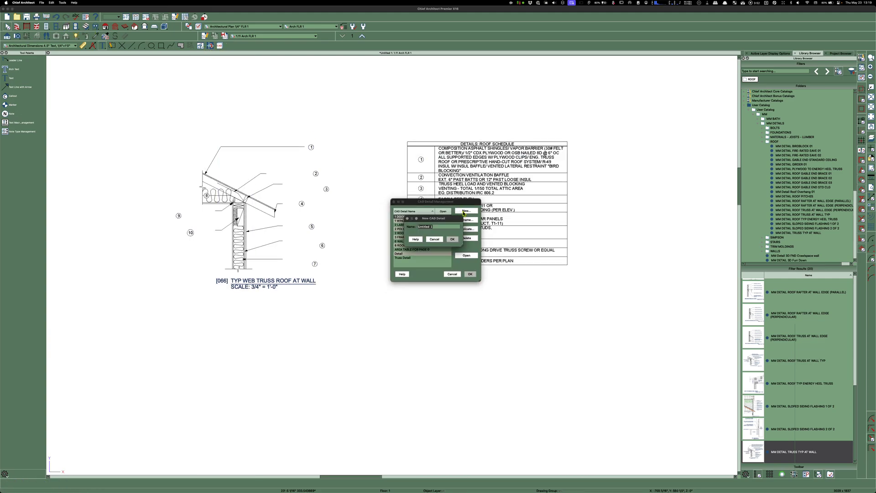
pyautogui.click(452, 239)
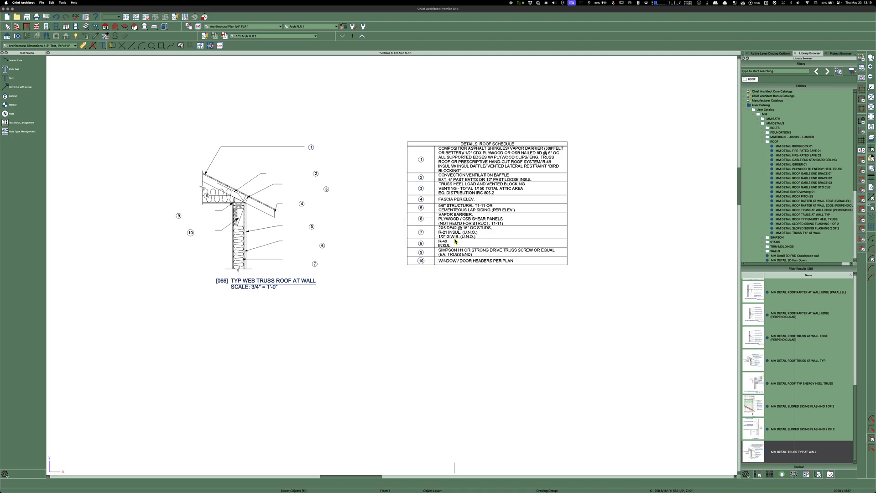
pyautogui.press('super+v')
# Place the pasted detail and schedule, then widen the roof schedule to 8'-1 3/8"
pyautogui.click(368, 236)
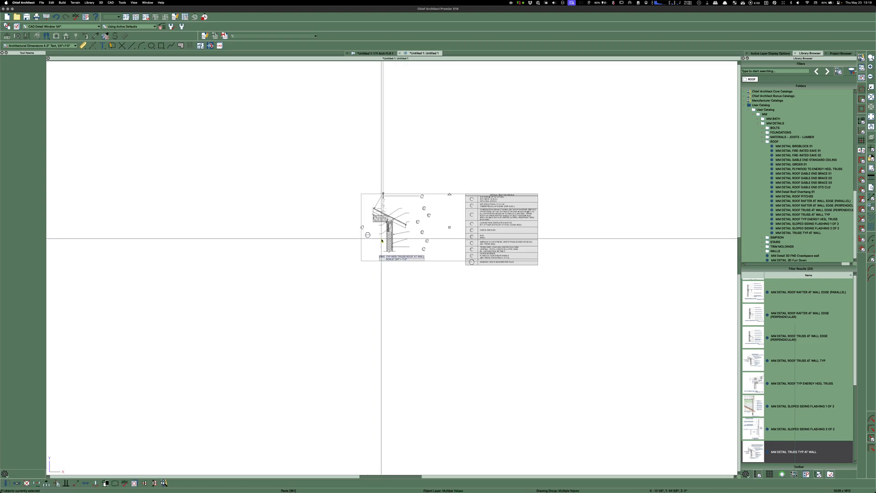
pyautogui.scroll(3, 593, 243)
pyautogui.click(499, 200)
pyautogui.scroll(4, 502, 200)
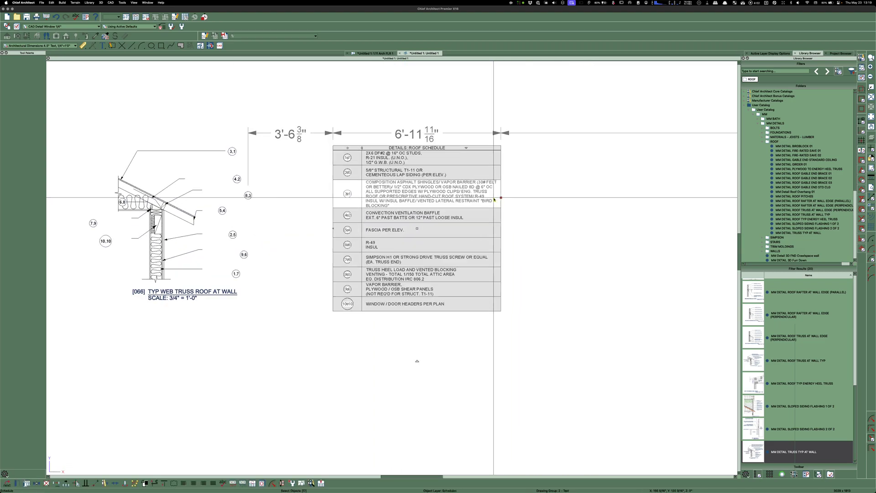
pyautogui.moveTo(502, 200); pyautogui.dragTo(555, 207)
pyautogui.click(556, 206)
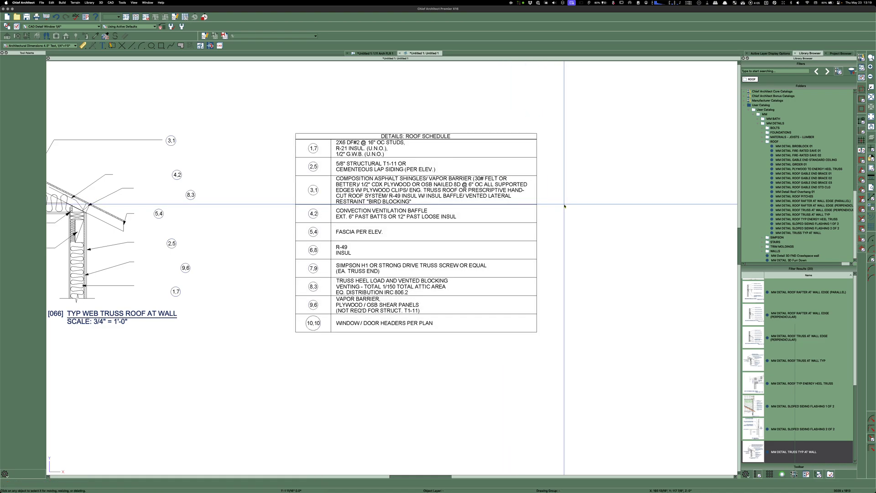
# Make a CAD detail from the current view and zoom around to inspect it
pyautogui.click(210, 47)
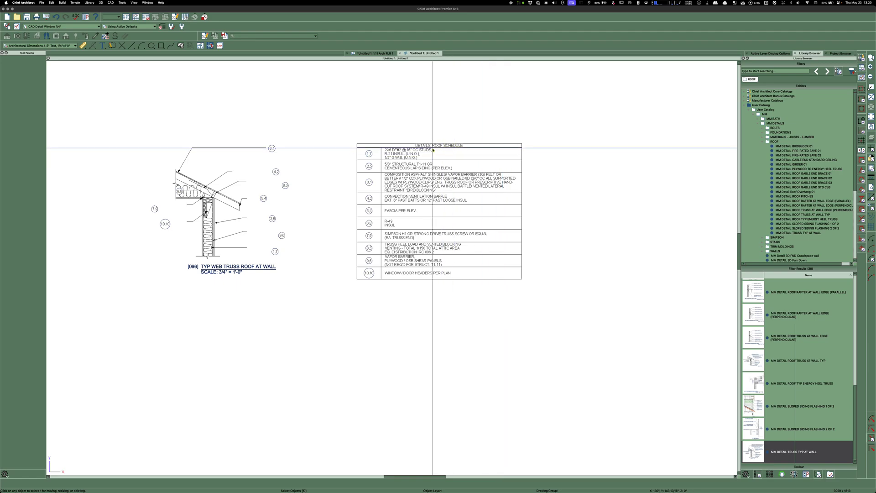
pyautogui.scroll(1, 370, 154)
pyautogui.scroll(1, 370, 153)
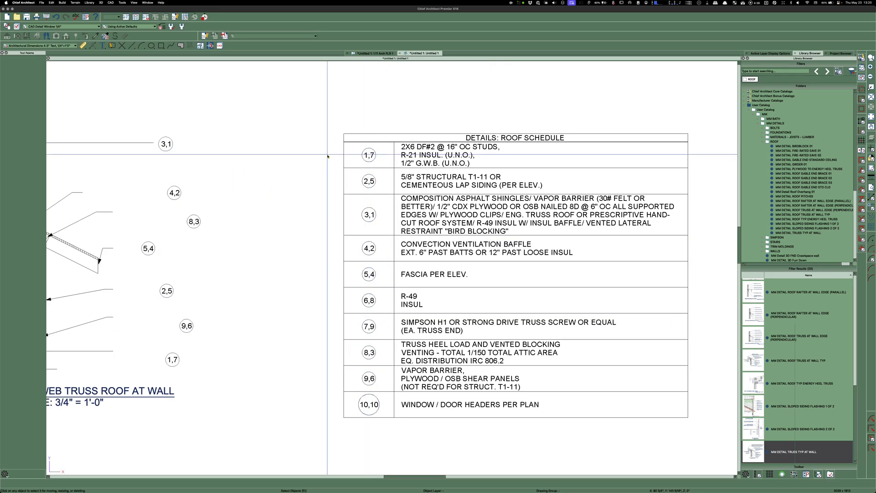
pyautogui.scroll(-2, 370, 155)
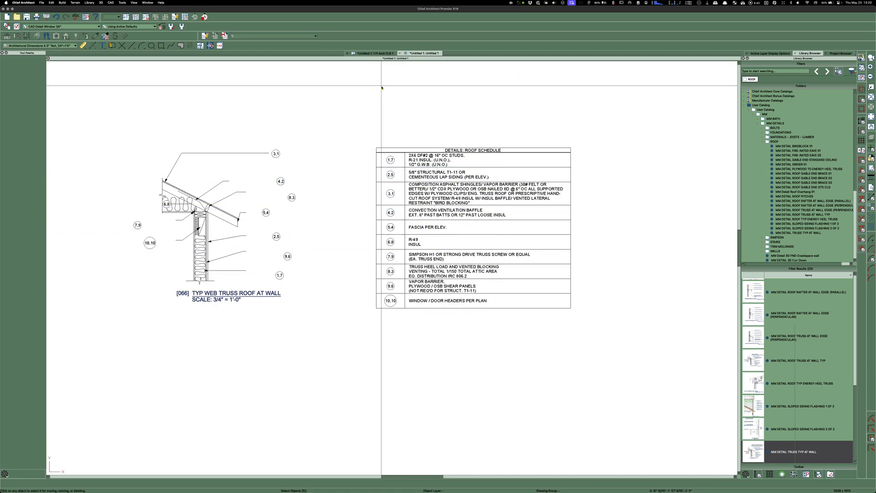
# After checking the 1.11 Arch FLR 1 plan, delete the roof schedule from Untitled 1
pyautogui.click(380, 53)
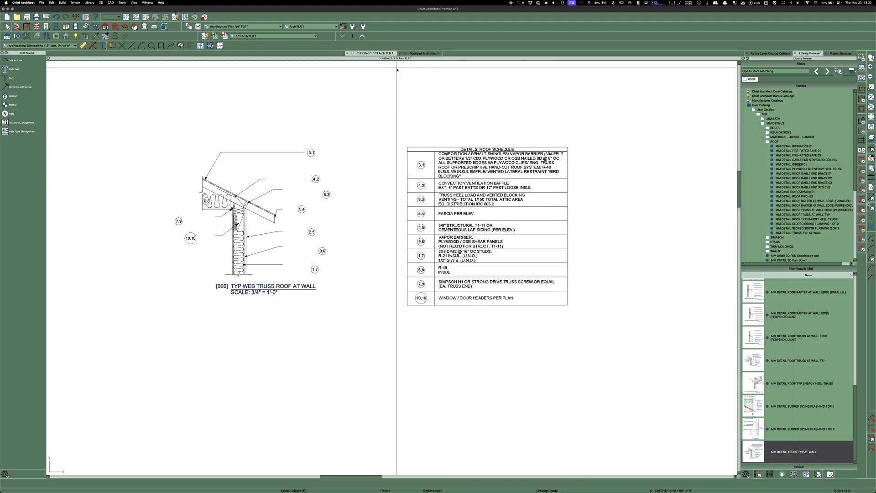
pyautogui.click(424, 53)
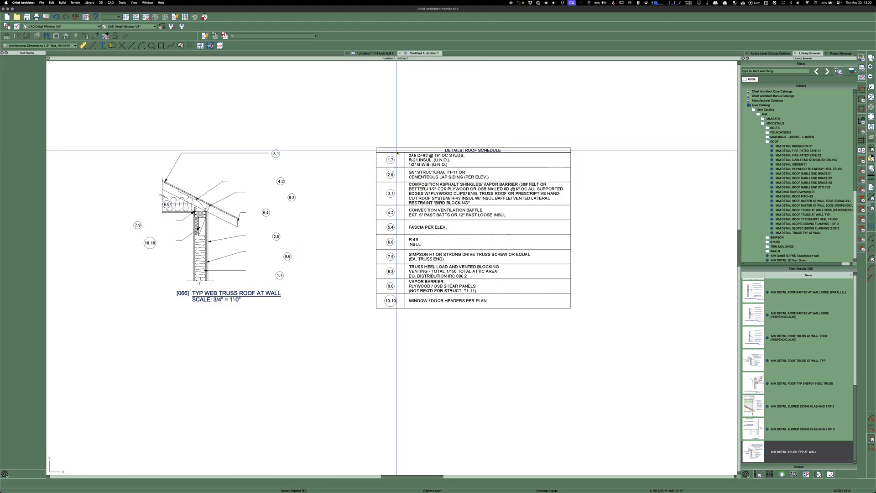
pyautogui.click(503, 191)
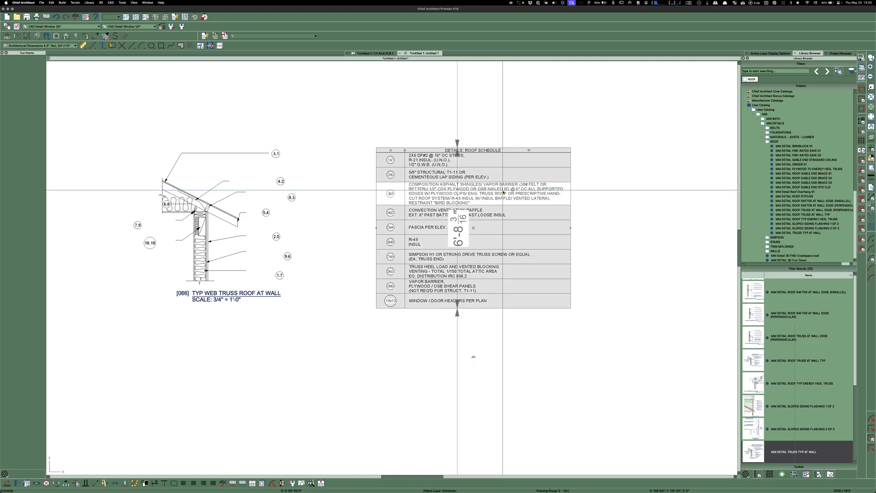
pyautogui.press('Delete')
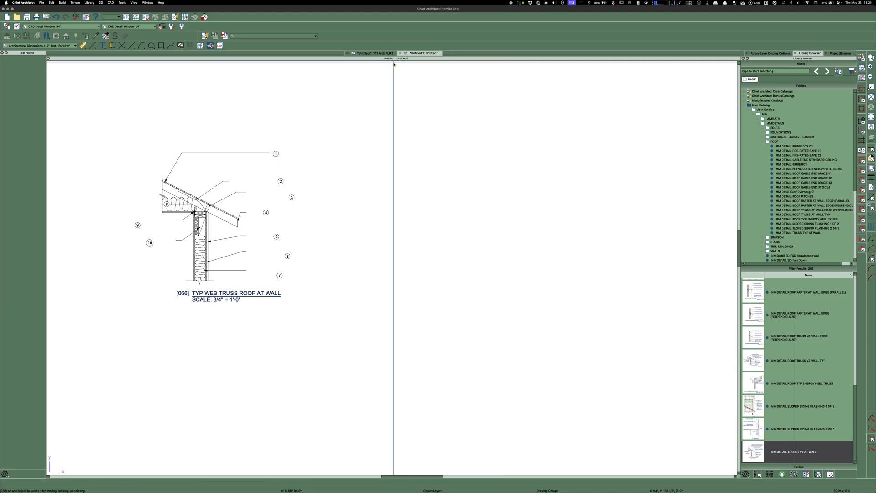
# Go to the 1.11 Arch FLR 1 plan, dismiss CAD Detail Management unchanged, and zoom out
pyautogui.click(376, 53)
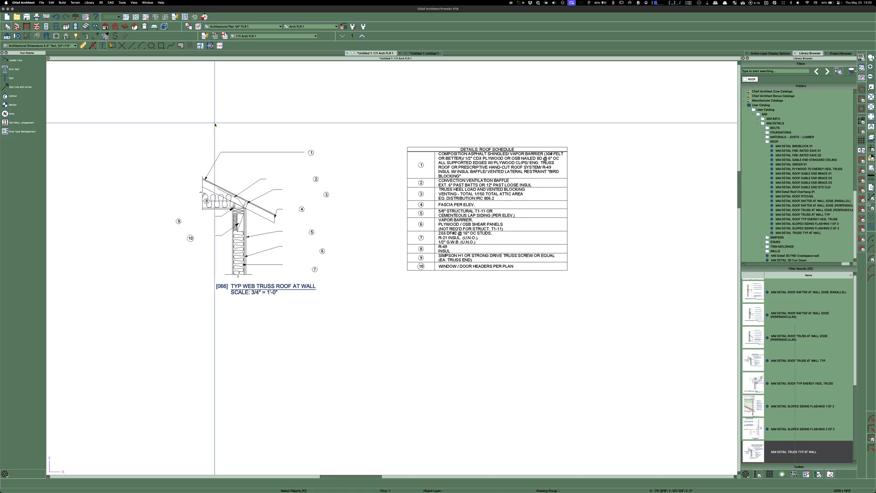
pyautogui.click(200, 47)
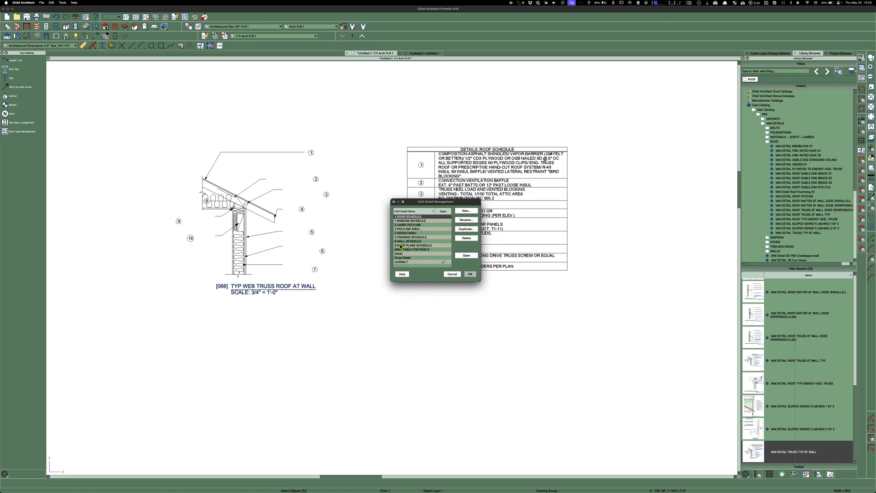
pyautogui.moveTo(424, 199); pyautogui.dragTo(343, 69)
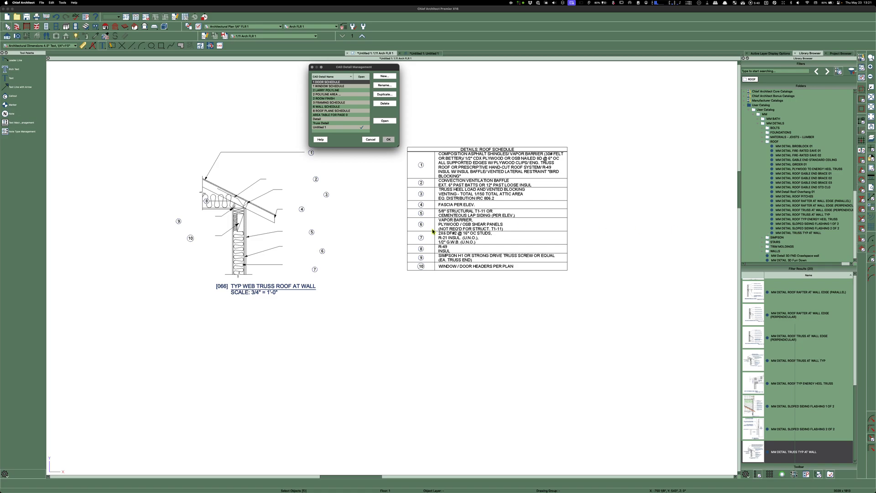
pyautogui.click(370, 139)
pyautogui.scroll(-2, 451, 131)
# Place the MM DETAIL TRUSS TYP AT WALL library detail below the numbered detail
pyautogui.click(794, 233)
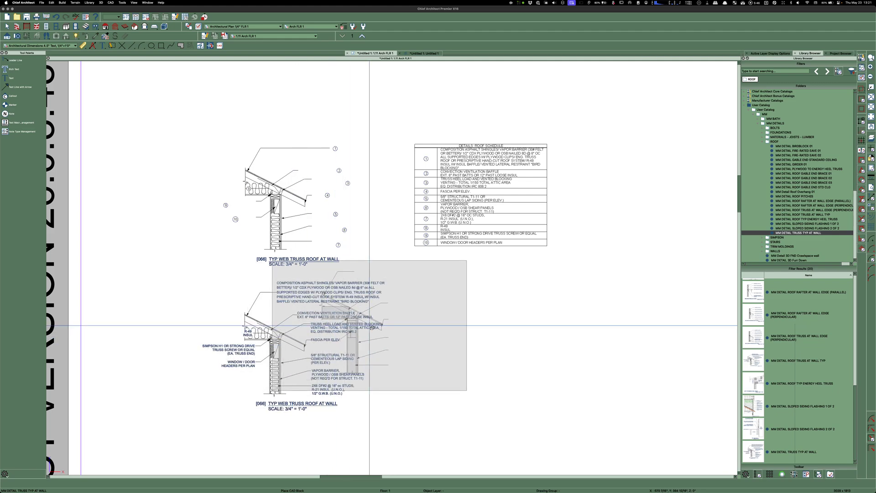
pyautogui.click(307, 348)
pyautogui.scroll(2, 346, 241)
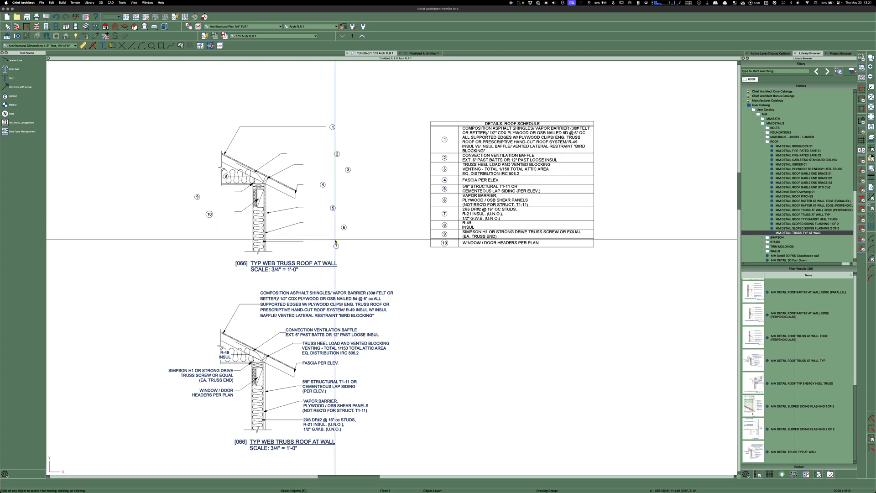
# Select callouts 1–7 and align them on their left edges with Align/Distribute Objects
pyautogui.moveTo(349, 204); pyautogui.dragTo(321, 131)
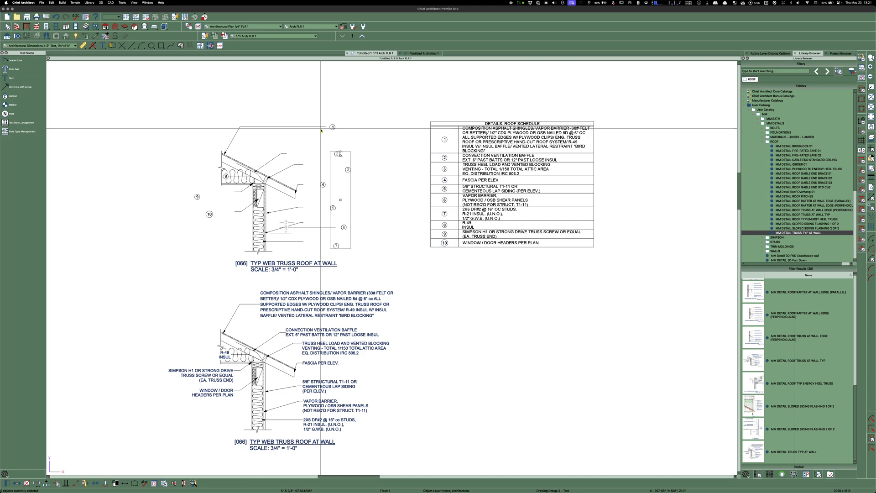
pyautogui.click(371, 242)
pyautogui.moveTo(376, 251); pyautogui.dragTo(315, 130)
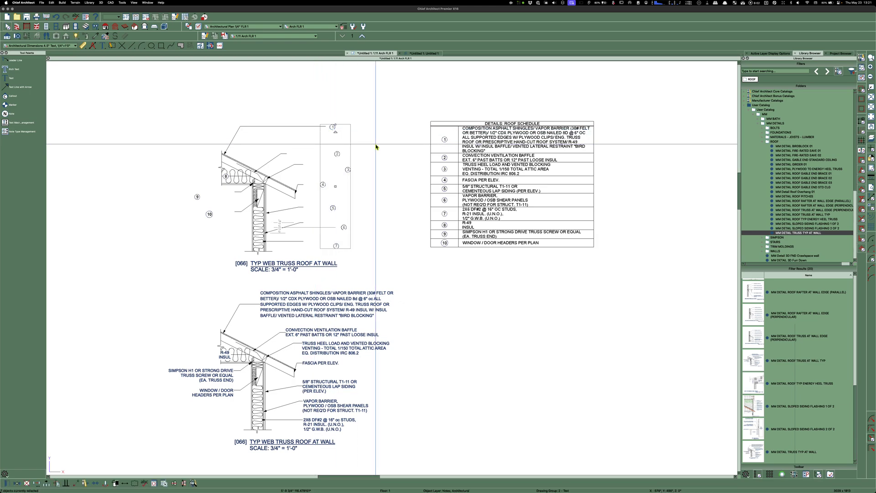
pyautogui.press('super+shift+a')
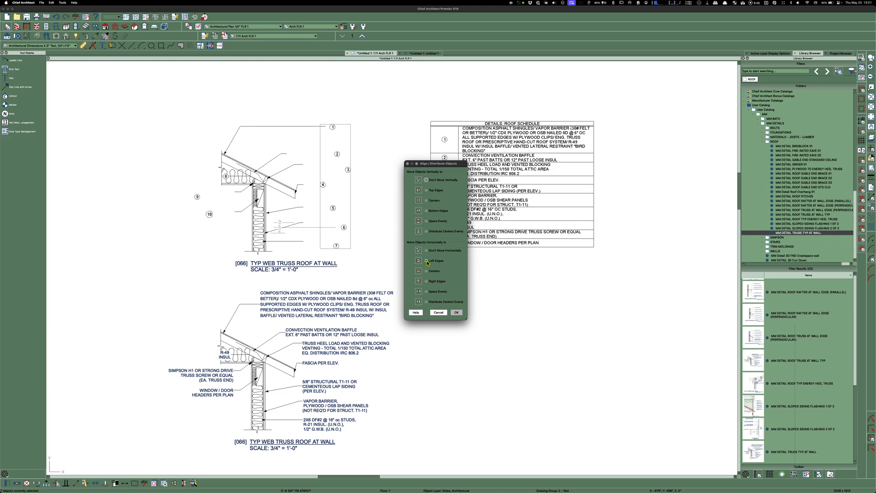
pyautogui.click(456, 313)
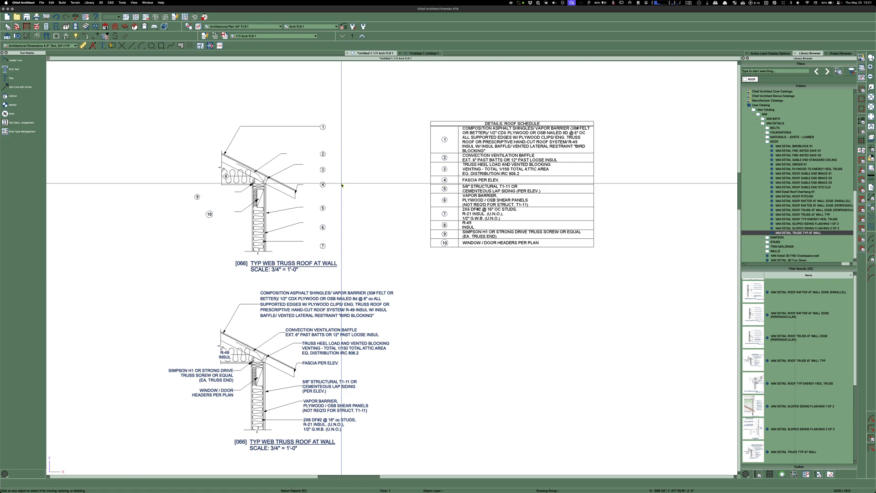
pyautogui.scroll(3, 304, 160)
# Draw a vertical reference line beside the numbered callouts
pyautogui.click(269, 149)
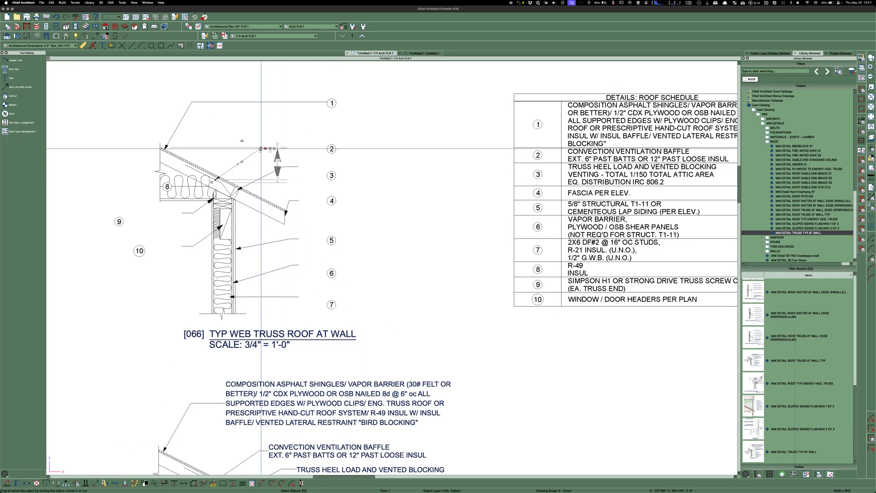
pyautogui.click(132, 46)
pyautogui.scroll(-5, 280, 102)
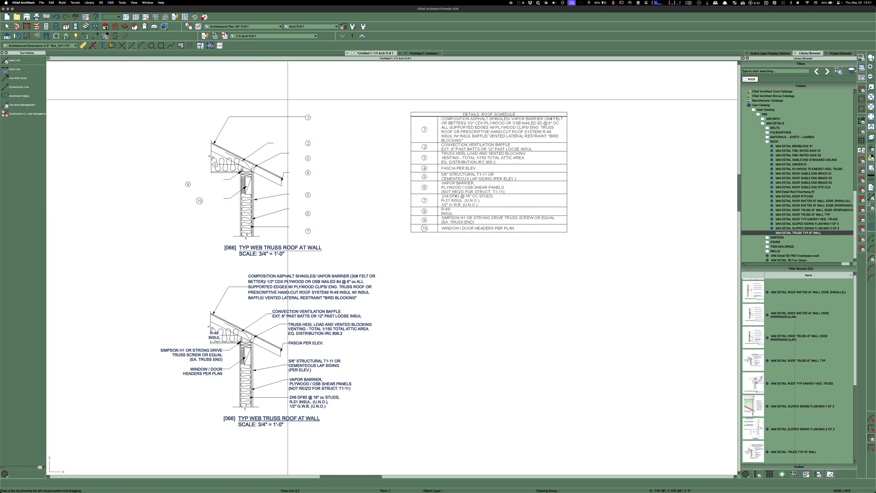
pyautogui.moveTo(288, 99); pyautogui.dragTo(288, 237)
pyautogui.scroll(3, 302, 141)
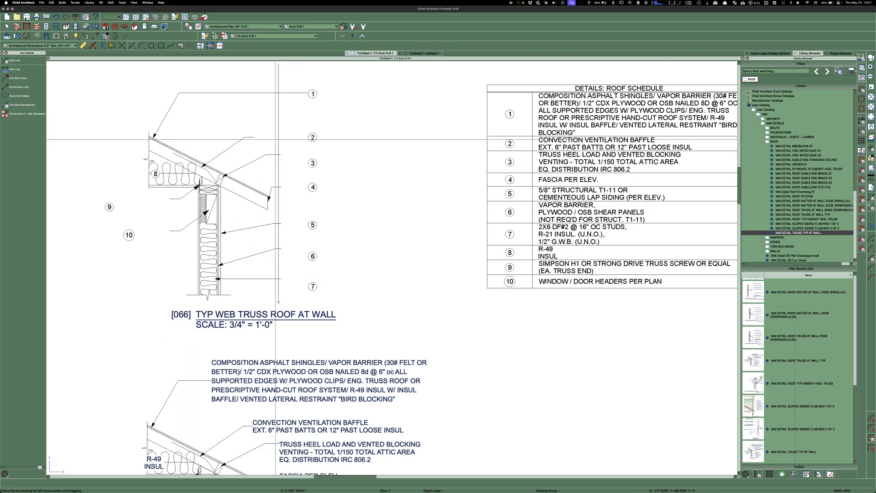
# Stretch the leaders for callouts 2 and 4 out to their bubbles
pyautogui.click(253, 137)
pyautogui.moveTo(254, 137); pyautogui.dragTo(316, 138)
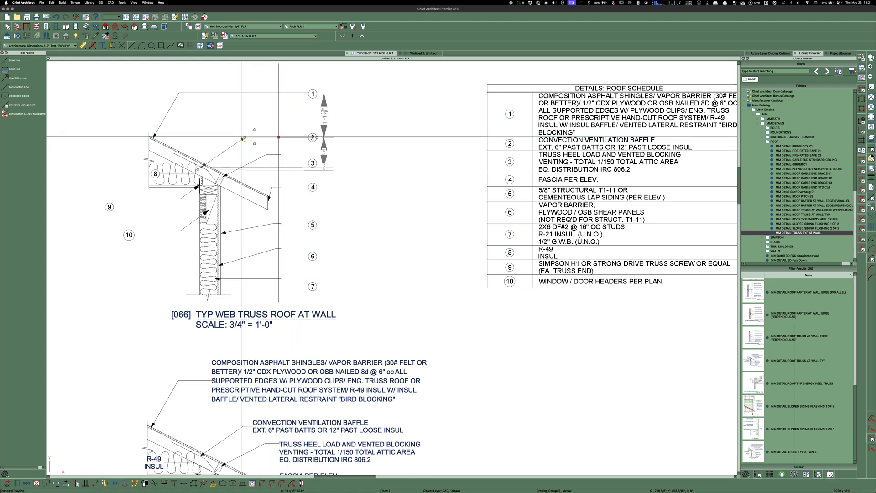
pyautogui.moveTo(243, 139); pyautogui.dragTo(312, 163)
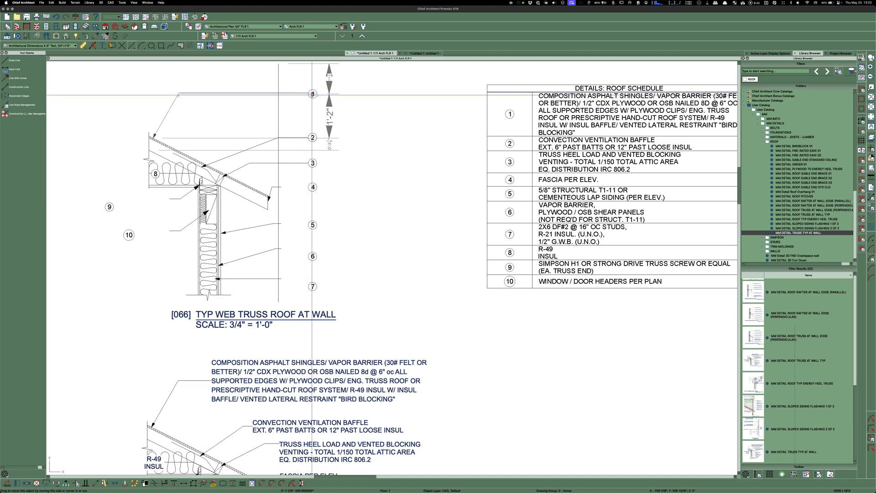
pyautogui.doubleClick(306, 95)
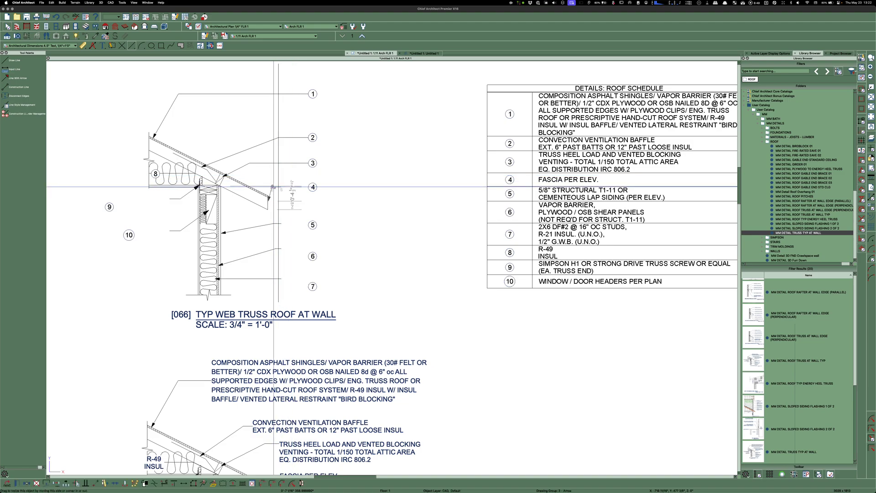
pyautogui.scroll(4, 277, 187)
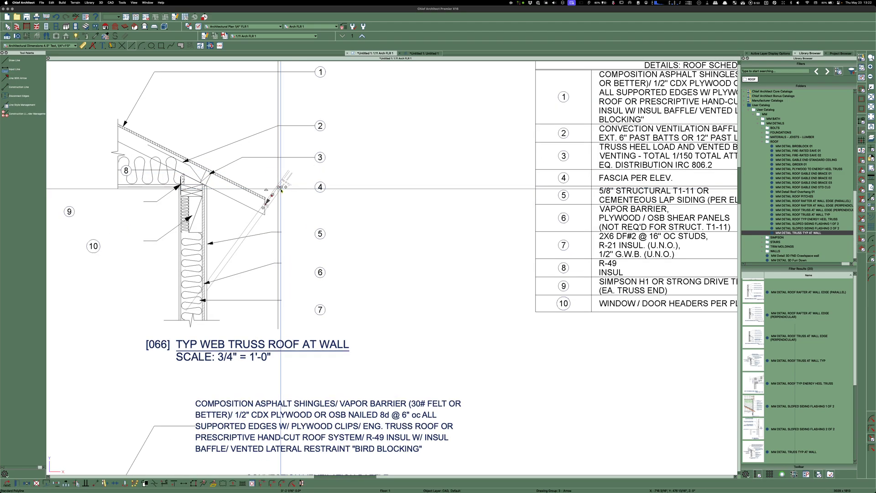
pyautogui.moveTo(282, 185); pyautogui.dragTo(348, 186)
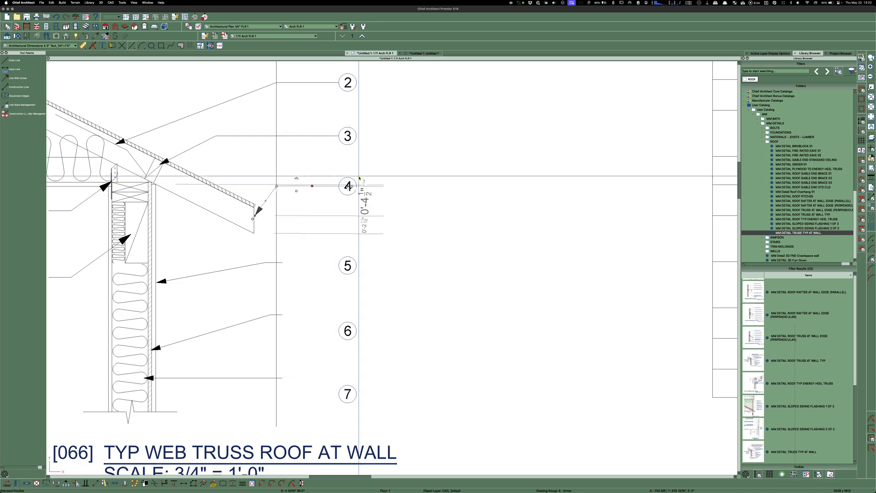
pyautogui.scroll(-2, 358, 172)
# Extend the leaders for callouts 3 and 1 to their realigned bubbles
pyautogui.click(283, 149)
pyautogui.moveTo(269, 150); pyautogui.dragTo(305, 128)
pyautogui.scroll(-2, 302, 137)
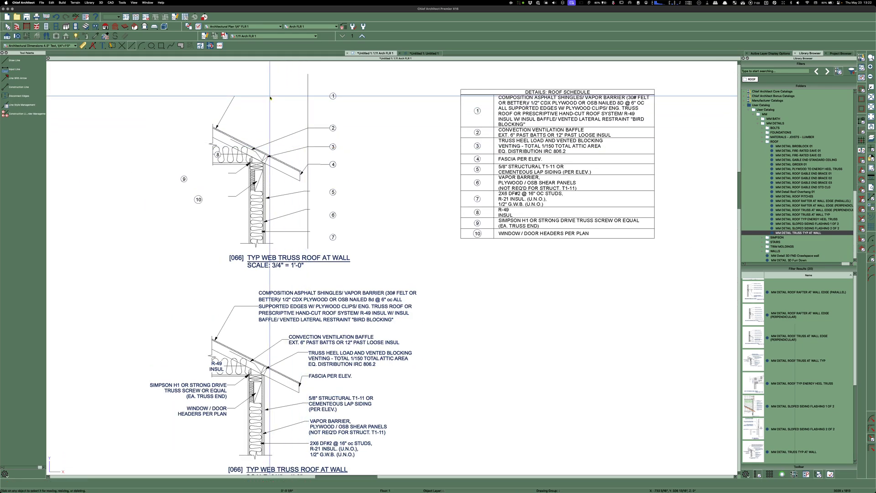
pyautogui.click(234, 95)
pyautogui.moveTo(235, 96); pyautogui.dragTo(308, 96)
pyautogui.click(420, 111)
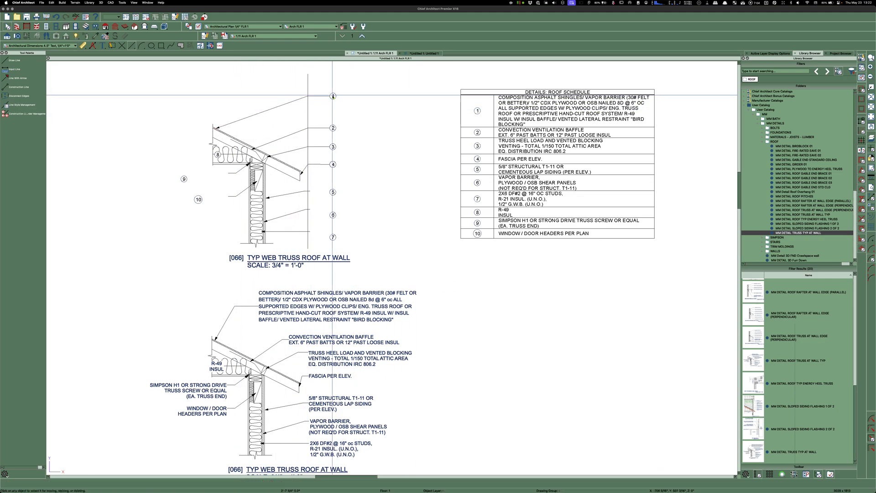
pyautogui.scroll(2, 320, 223)
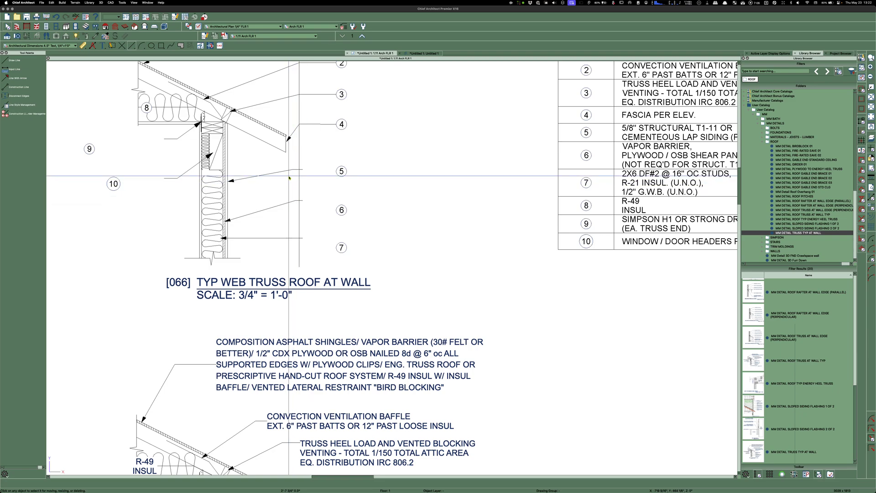
# Extend the leaders for callouts 5 and 6 to their bubbles
pyautogui.click(301, 170)
pyautogui.moveTo(302, 170); pyautogui.dragTo(342, 172)
pyautogui.scroll(1, 330, 170)
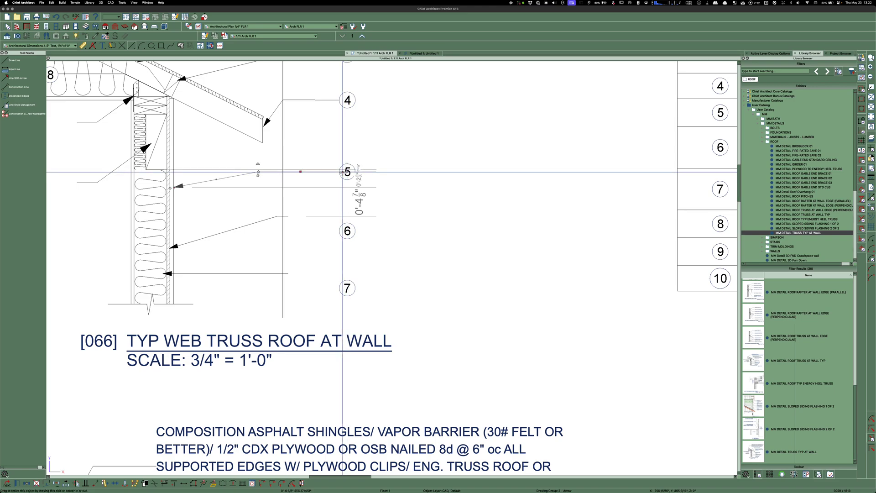
pyautogui.click(287, 217)
pyautogui.moveTo(287, 220)
pyautogui.mouseDown()
pyautogui.moveTo(325, 220)
pyautogui.moveTo(304, 217)
pyautogui.moveTo(313, 232)
pyautogui.moveTo(343, 231)
pyautogui.moveTo(331, 232)
pyautogui.moveTo(343, 229)
pyautogui.moveTo(342, 172)
pyautogui.mouseUp()
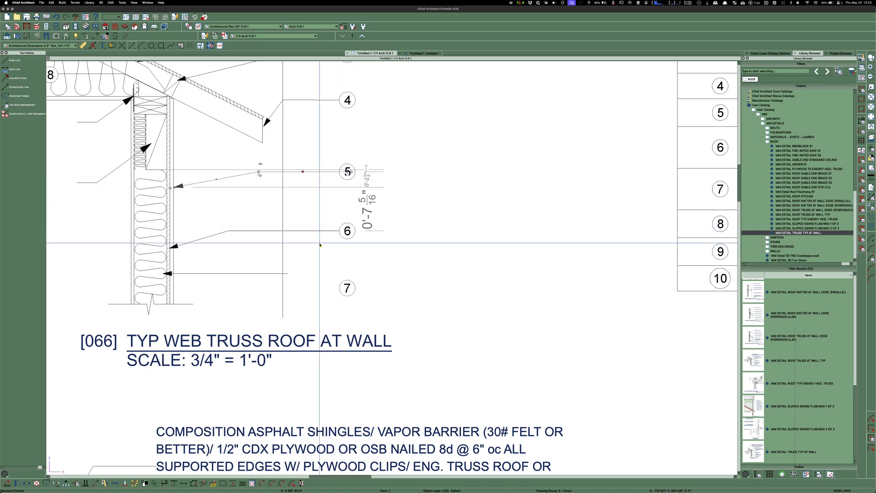
# Stretch callout 7's leader toward its bubble and set its arrow tip against the wall
pyautogui.click(292, 273)
pyautogui.scroll(3, 292, 273)
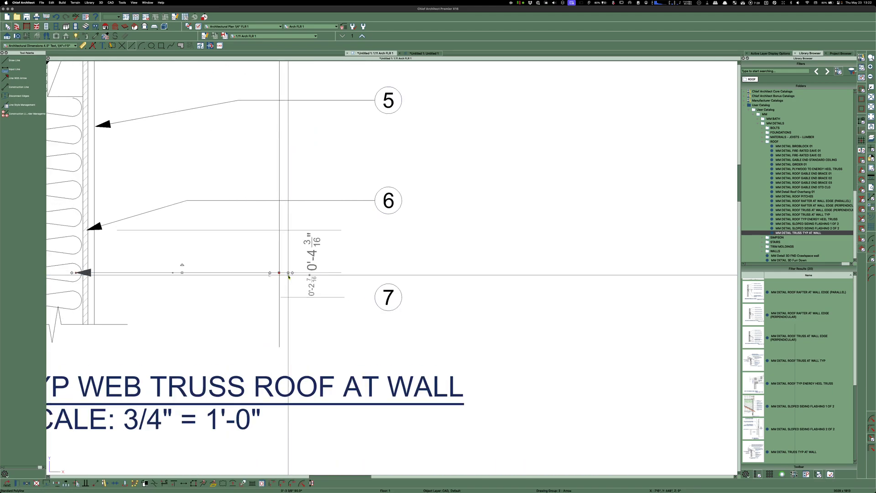
pyautogui.moveTo(289, 273); pyautogui.dragTo(147, 275)
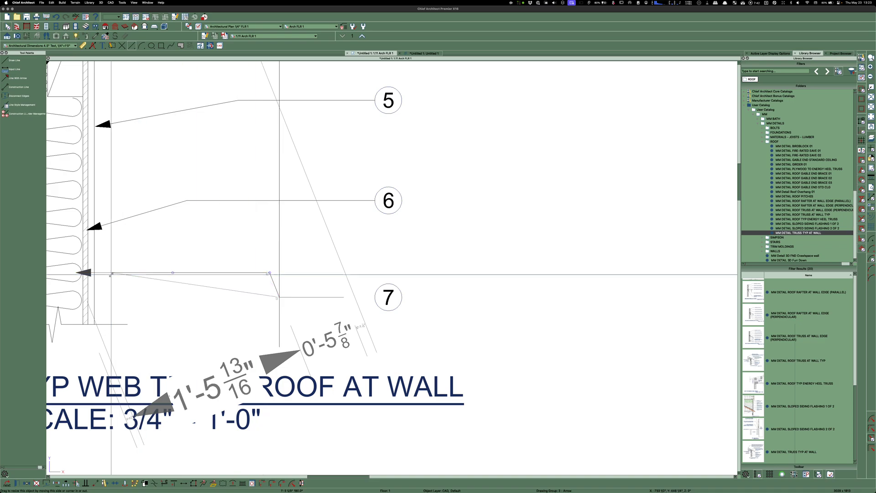
pyautogui.moveTo(91, 273); pyautogui.dragTo(86, 272)
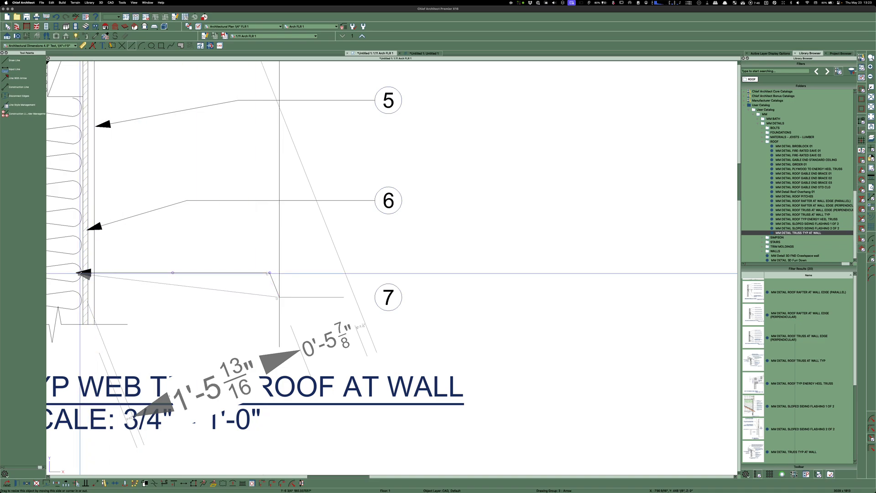
pyautogui.scroll(5, 85, 275)
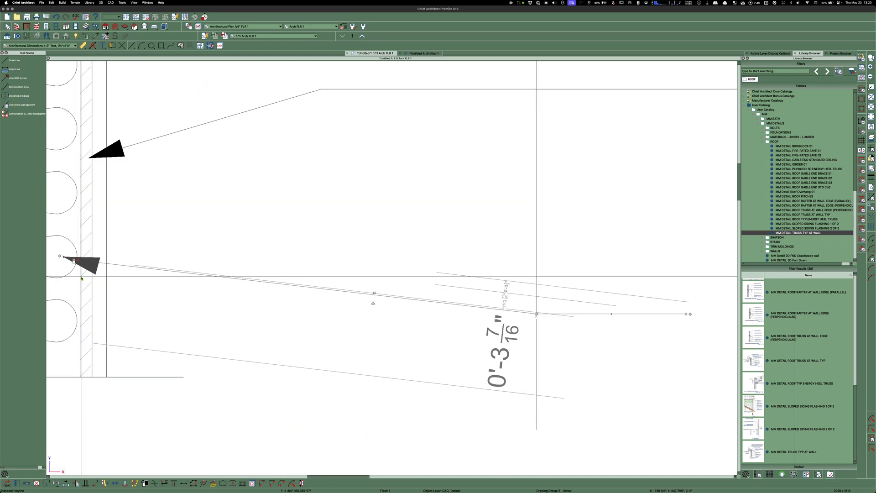
pyautogui.moveTo(76, 261); pyautogui.dragTo(71, 255)
pyautogui.click(136, 256)
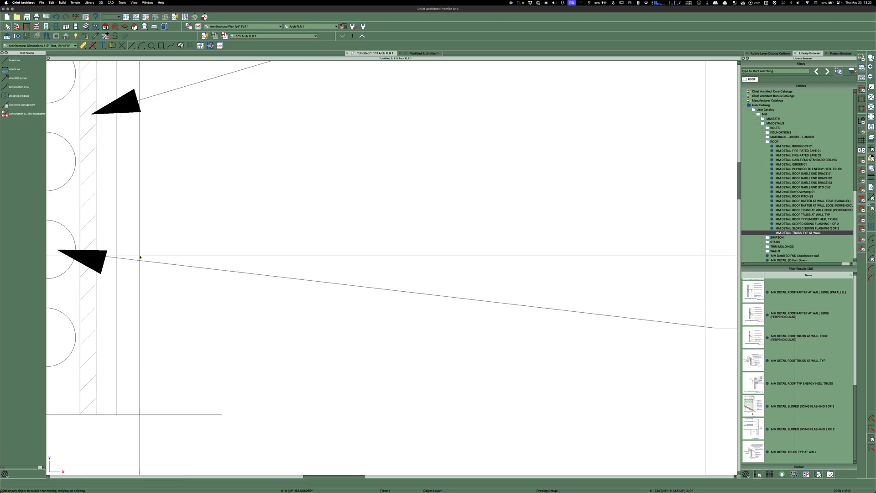
pyautogui.scroll(-3, 146, 257)
# Delete callout 7's leader and draw a new arrow from callout 7 to the wall
pyautogui.click(281, 274)
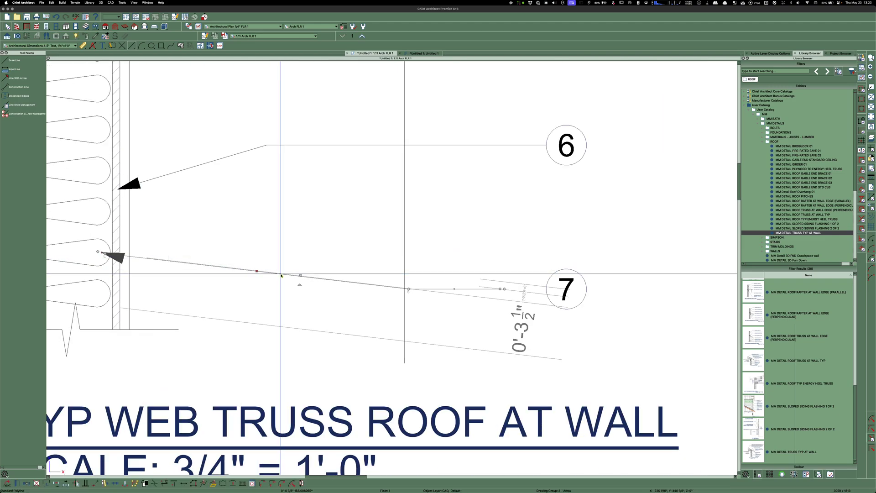
pyautogui.press('Delete')
pyautogui.scroll(-3, 497, 288)
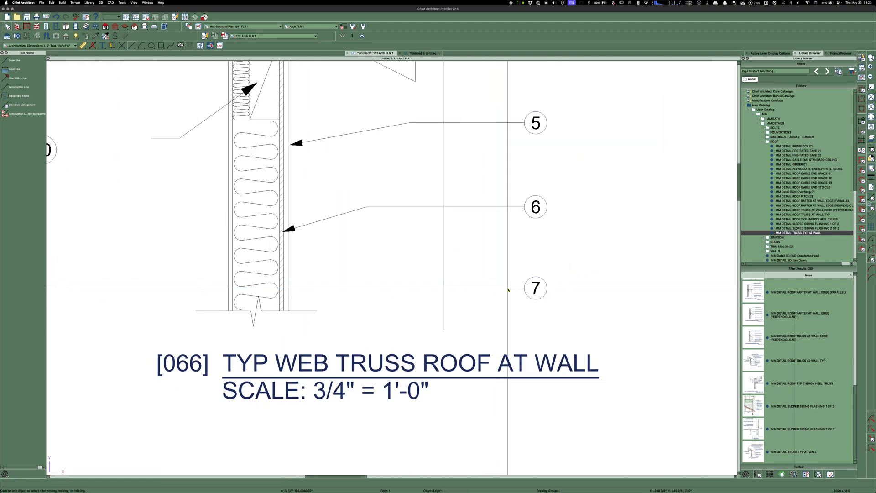
pyautogui.click(531, 293)
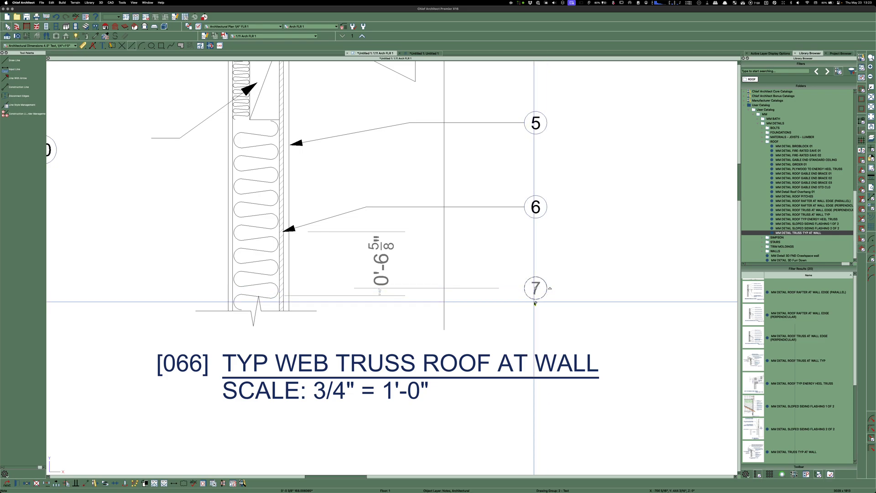
pyautogui.press('Escape')
pyautogui.moveTo(536, 302)
pyautogui.mouseDown()
pyautogui.moveTo(490, 289)
pyautogui.moveTo(358, 290)
pyautogui.moveTo(444, 292)
pyautogui.moveTo(259, 260)
pyautogui.mouseUp()
# Give the new callout 7 arrow a smaller arrowhead and check callout 6's arrow settings
pyautogui.doubleClick(311, 269)
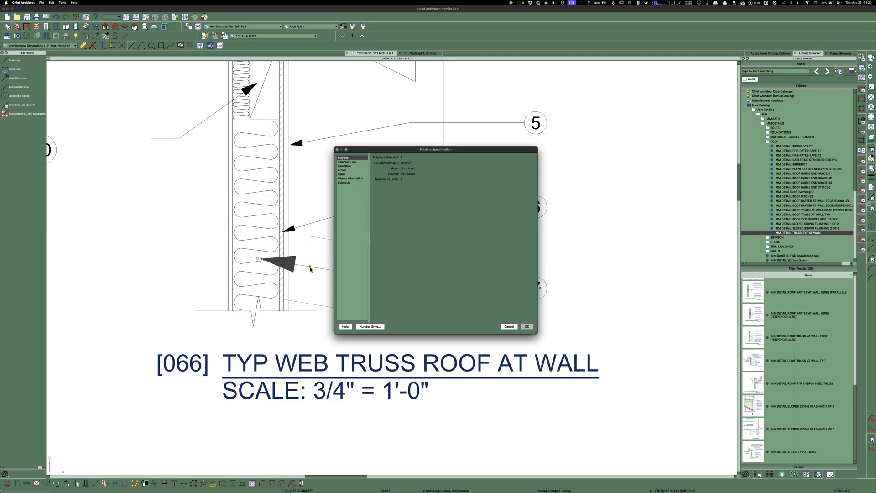
pyautogui.click(342, 170)
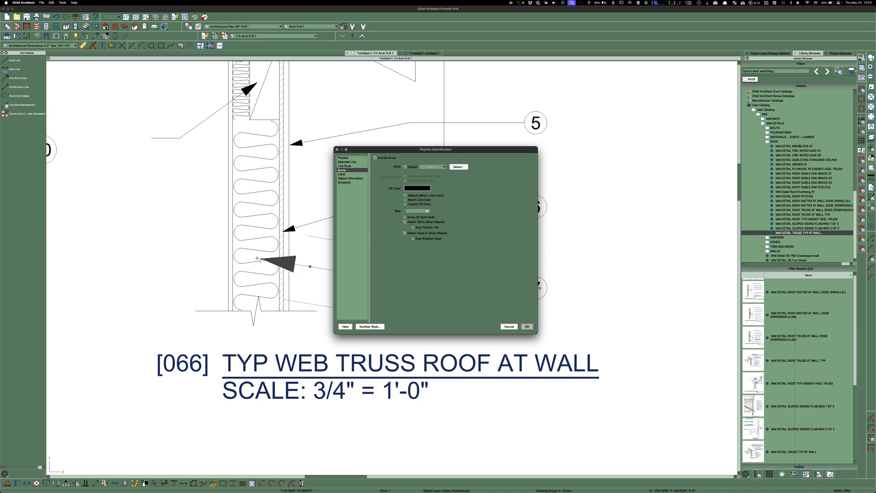
pyautogui.press('Return')
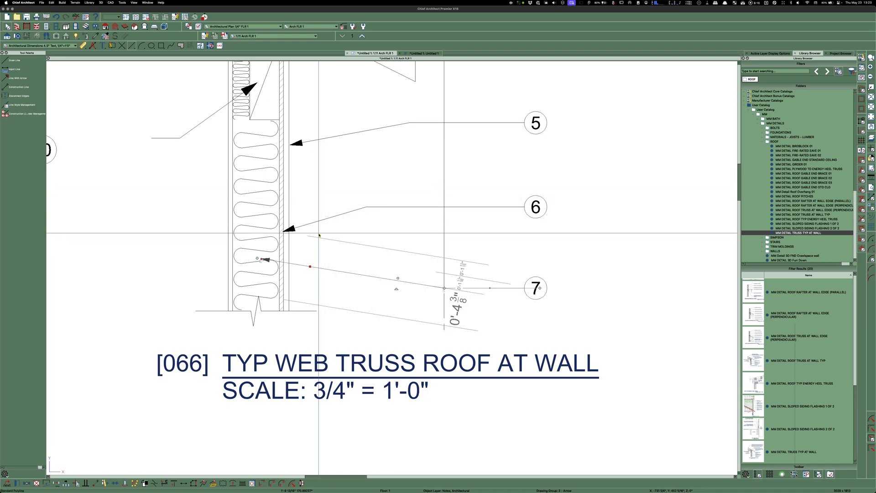
pyautogui.click(324, 219)
pyautogui.doubleClick(324, 219)
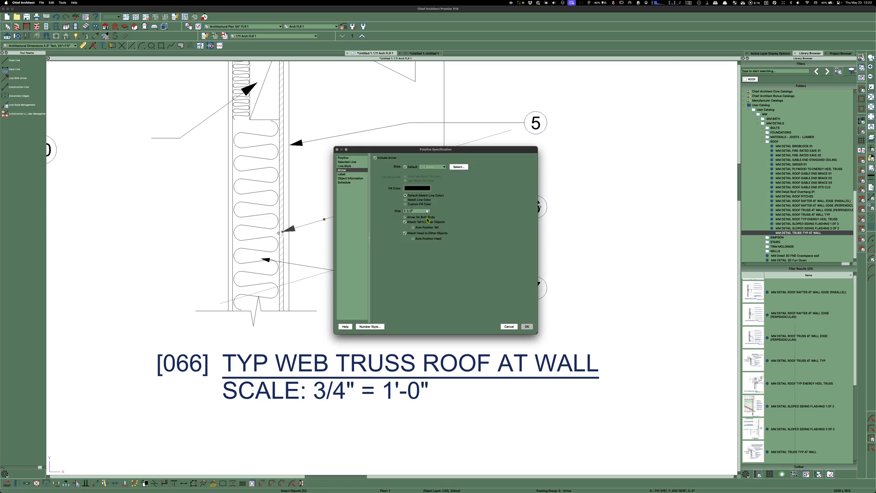
pyautogui.click(509, 326)
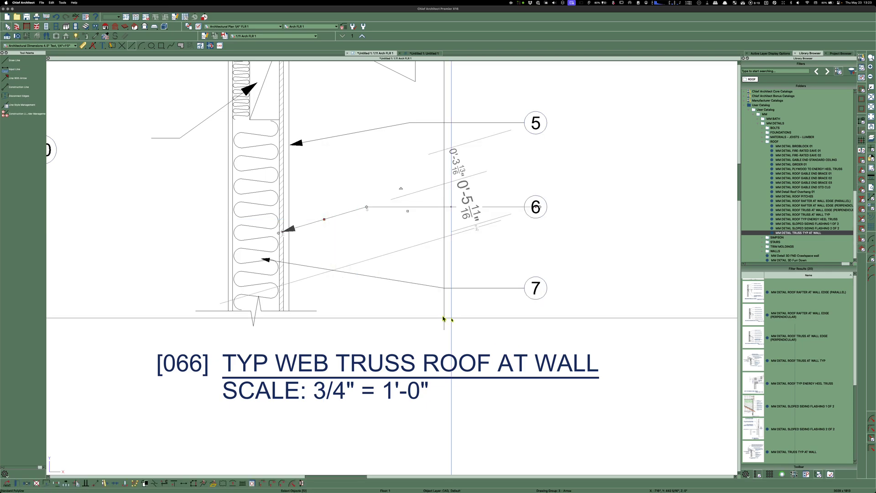
# Apply the arrowhead change to callout 7's leader and zoom out to the whole roof detail
pyautogui.click(316, 268)
pyautogui.doubleClick(316, 267)
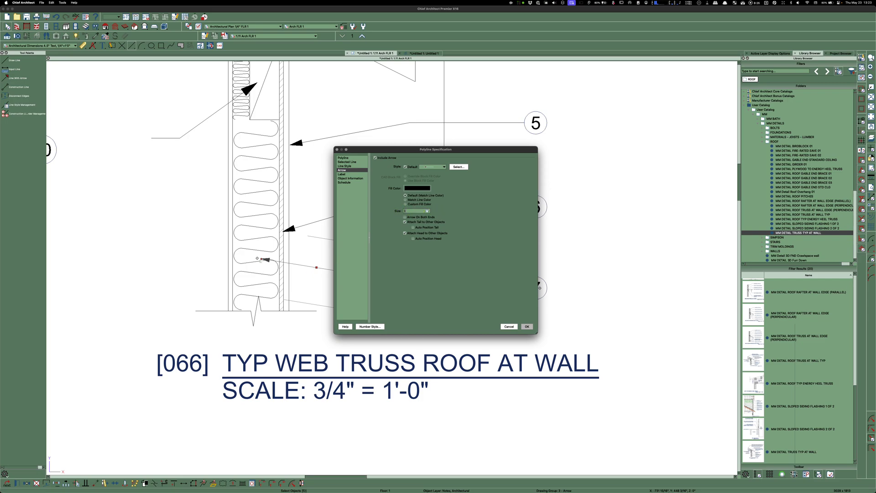
pyautogui.press('Return')
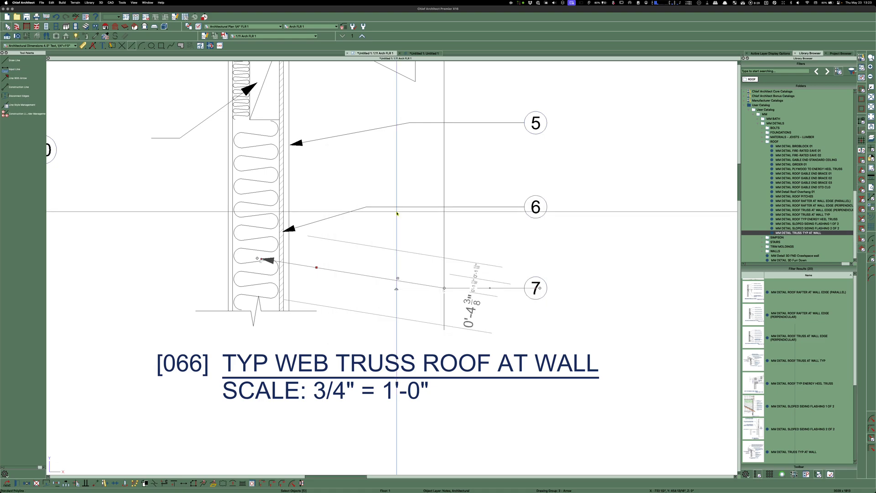
pyautogui.press('Escape')
pyautogui.scroll(-6, 397, 213)
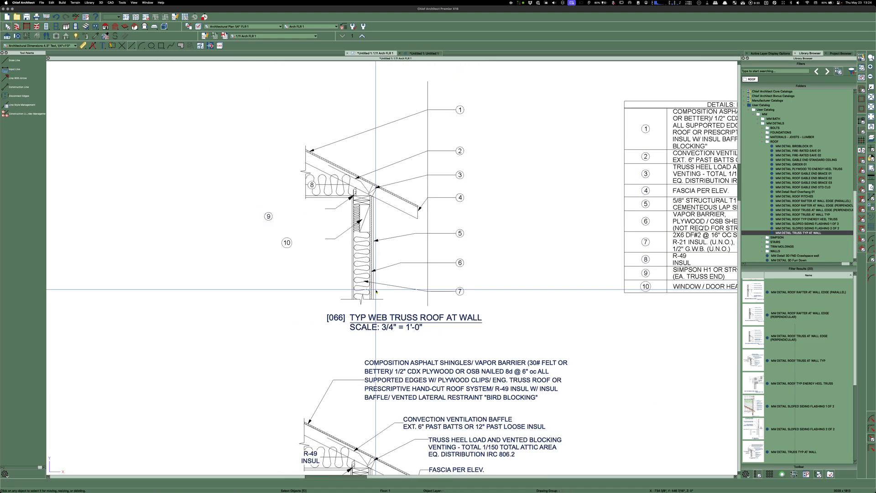
# Move the roof schedule left, closer to the truss detail
pyautogui.scroll(2, 428, 192)
pyautogui.scroll(-1, 450, 248)
pyautogui.scroll(-1, 450, 248)
pyautogui.click(431, 205)
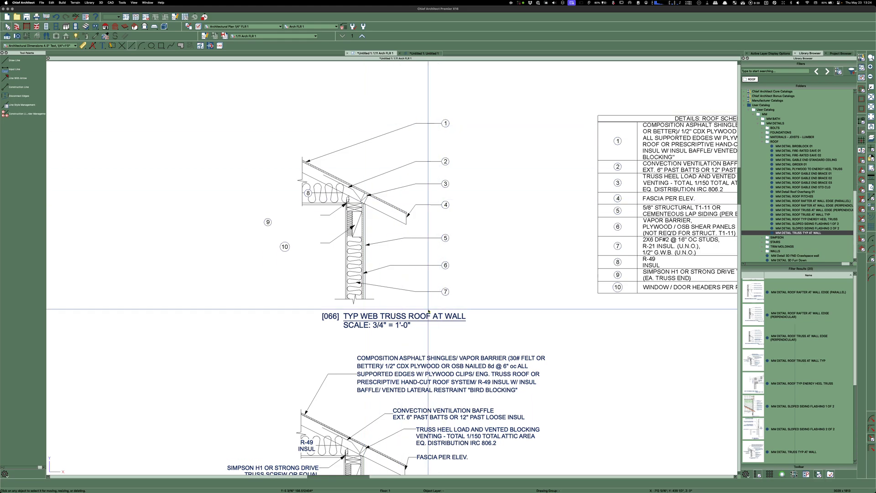
pyautogui.scroll(-2, 252, 291)
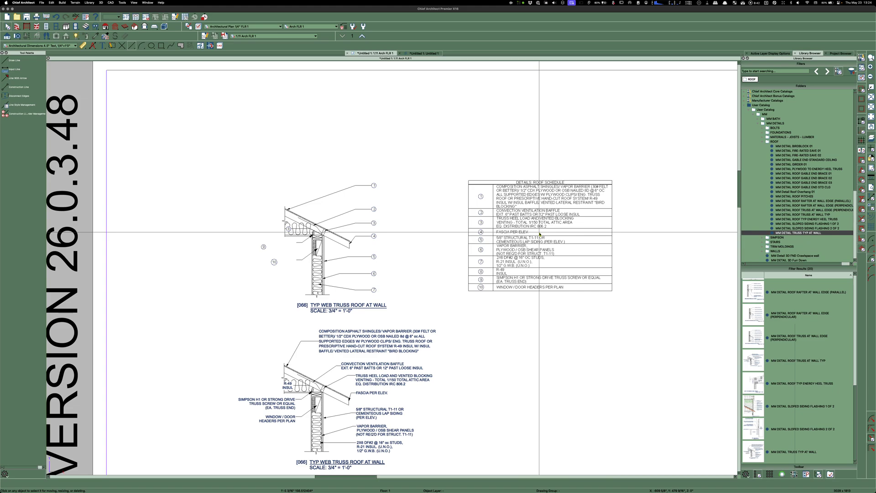
pyautogui.click(541, 236)
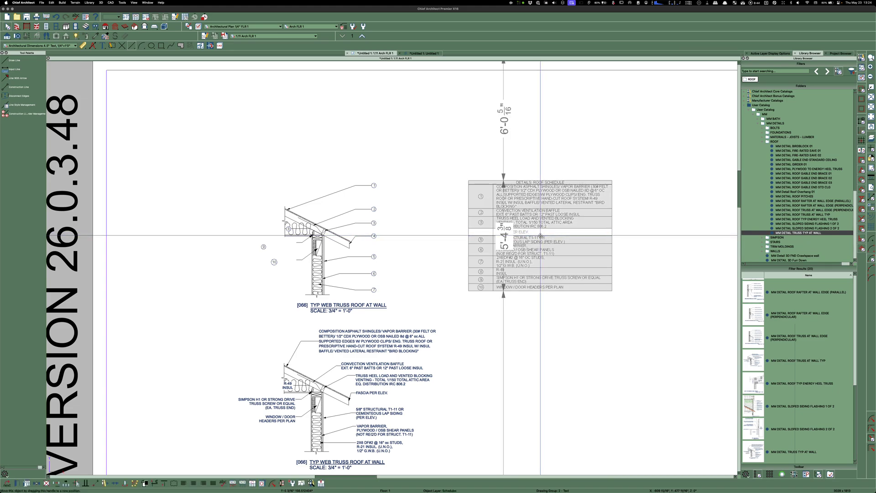
pyautogui.moveTo(541, 235); pyautogui.dragTo(467, 237)
pyautogui.scroll(2, 377, 261)
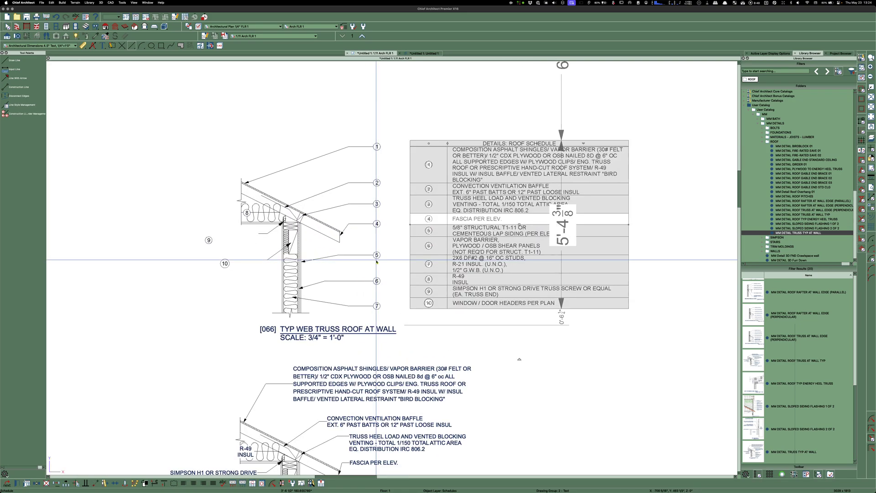
pyautogui.click(364, 91)
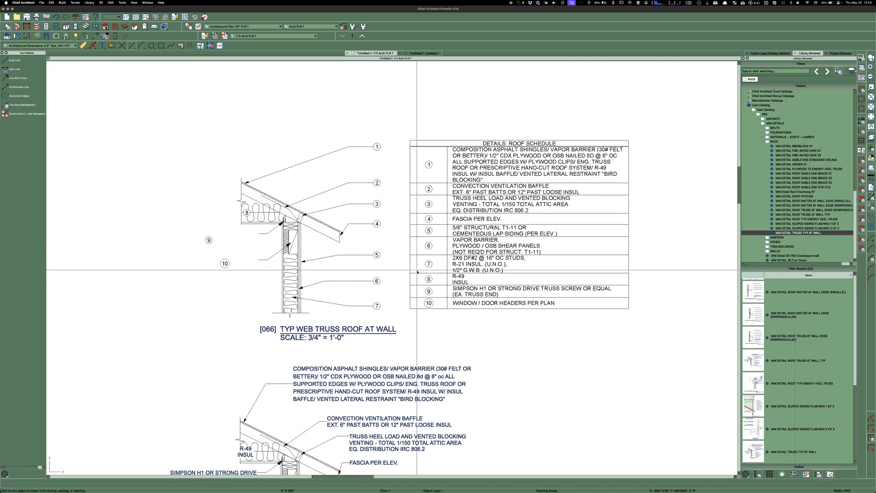
# Drag the R-49 INSUL row to the top and move callout 1 beside callouts 9 and 10
pyautogui.click(429, 279)
pyautogui.moveTo(428, 279); pyautogui.dragTo(422, 90)
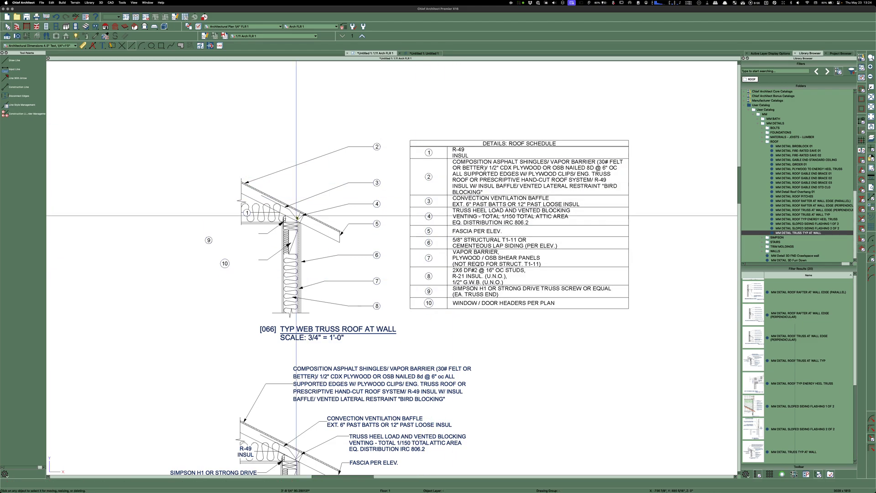
pyautogui.click(247, 213)
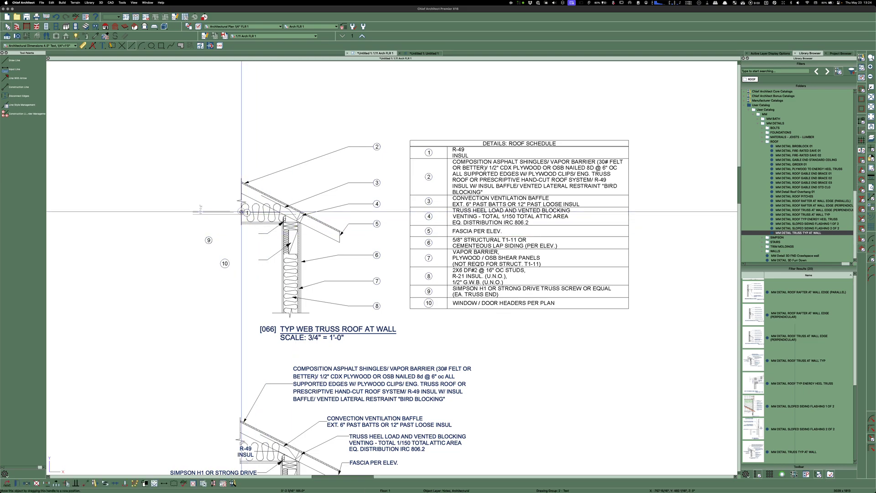
pyautogui.moveTo(225, 212); pyautogui.dragTo(187, 208)
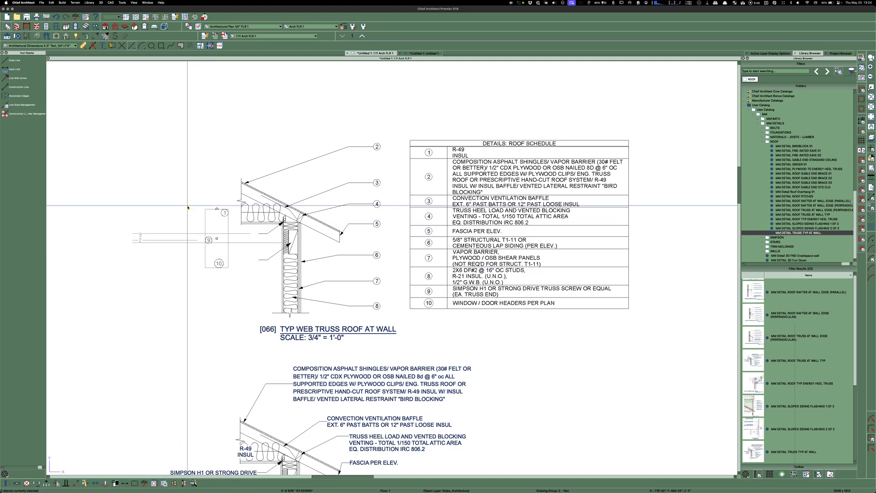
# Align callouts 1, 9 and 10 vertically using Align/Distribute Objects, then deselect and zoom out
pyautogui.hotkey('ctrl', 'alt', 'a')
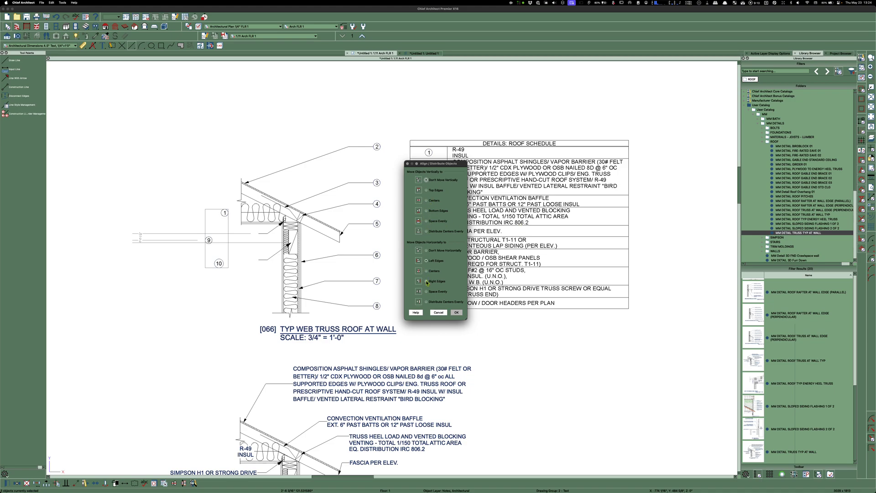
pyautogui.click(456, 312)
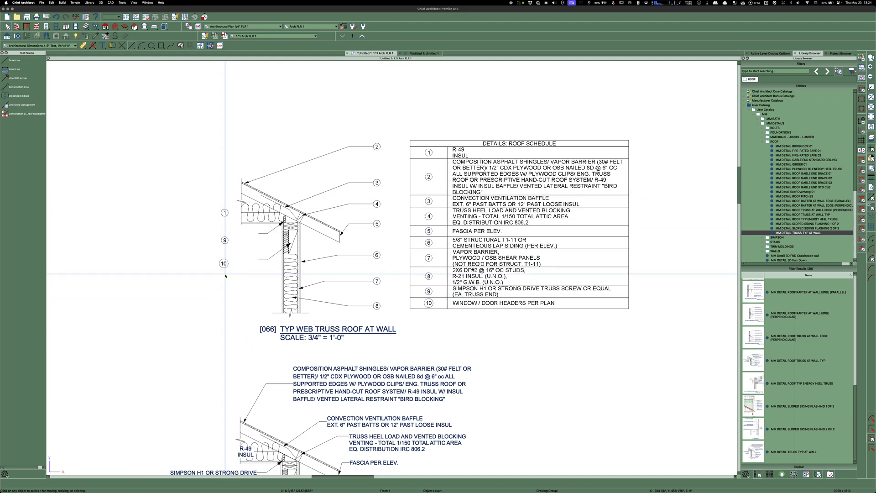
pyautogui.moveTo(233, 203); pyautogui.dragTo(200, 309)
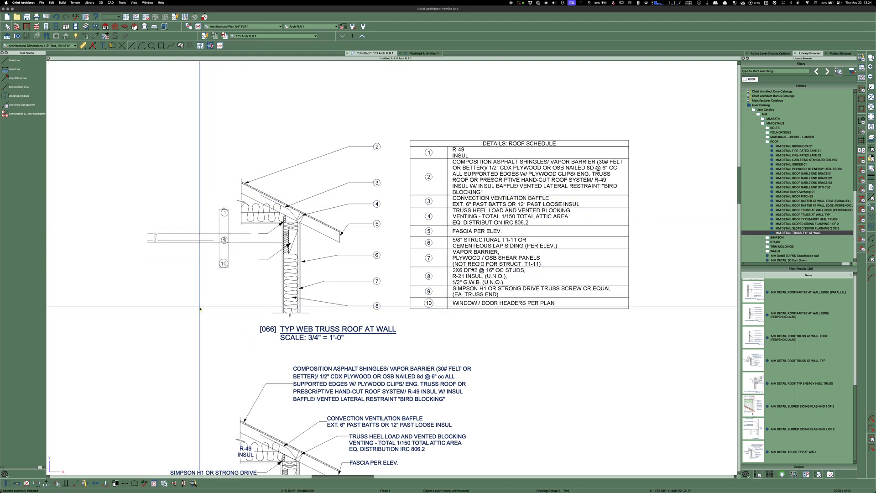
pyautogui.click(176, 484)
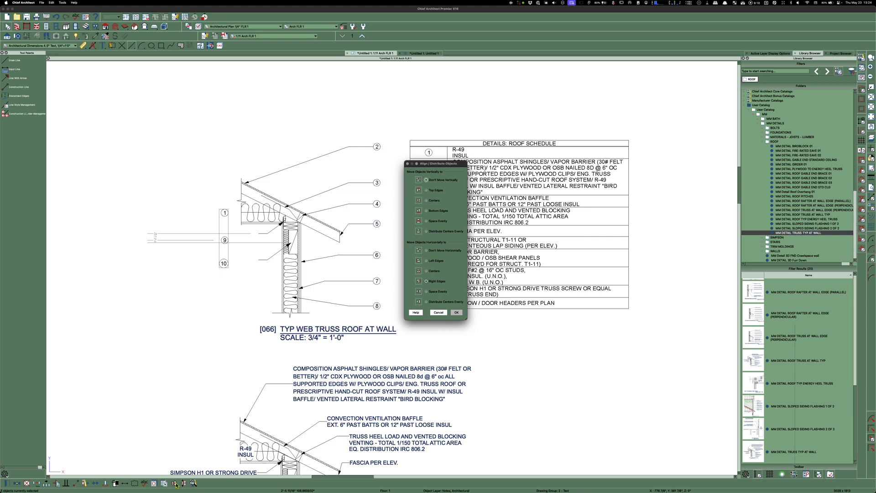
pyautogui.click(408, 164)
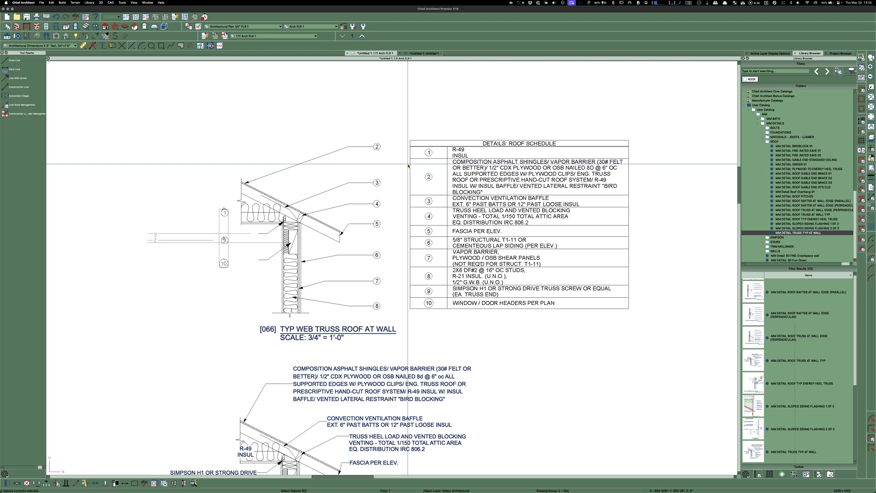
pyautogui.click(230, 121)
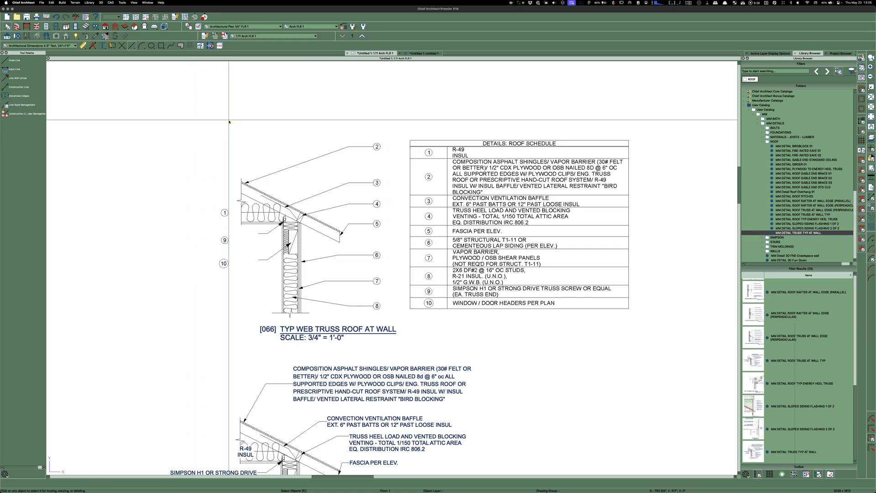
pyautogui.scroll(-2, 229, 121)
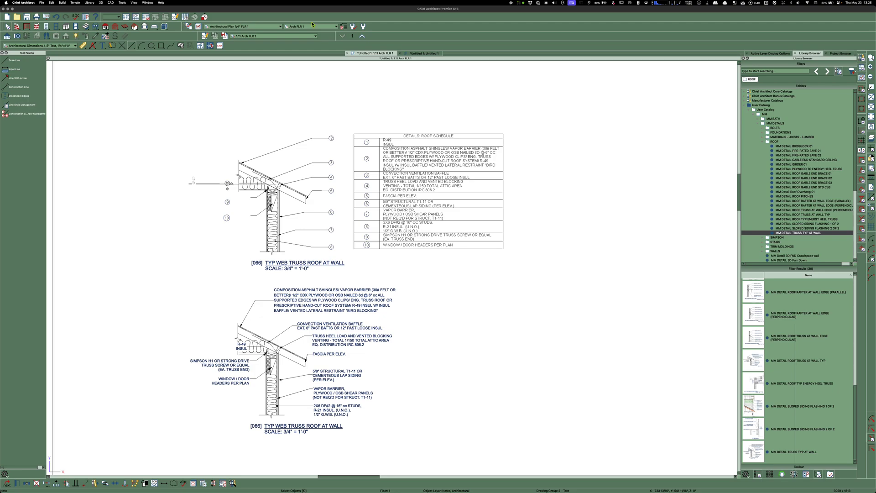
# Scroll through the Customize Hotkeys command list, then move to the Stream Deck desktop
pyautogui.click(122, 2)
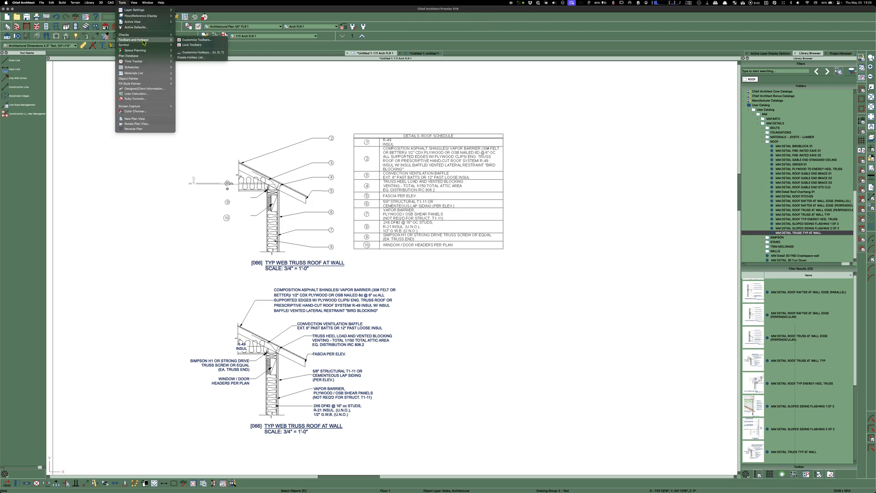
pyautogui.click(193, 52)
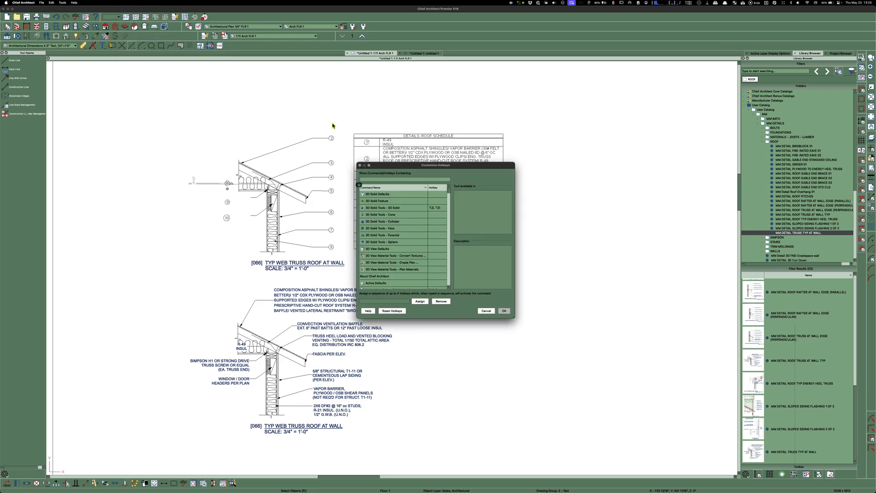
pyautogui.moveTo(433, 172); pyautogui.dragTo(403, 77)
pyautogui.scroll(-3, 379, 141)
pyautogui.scroll(-10, 379, 142)
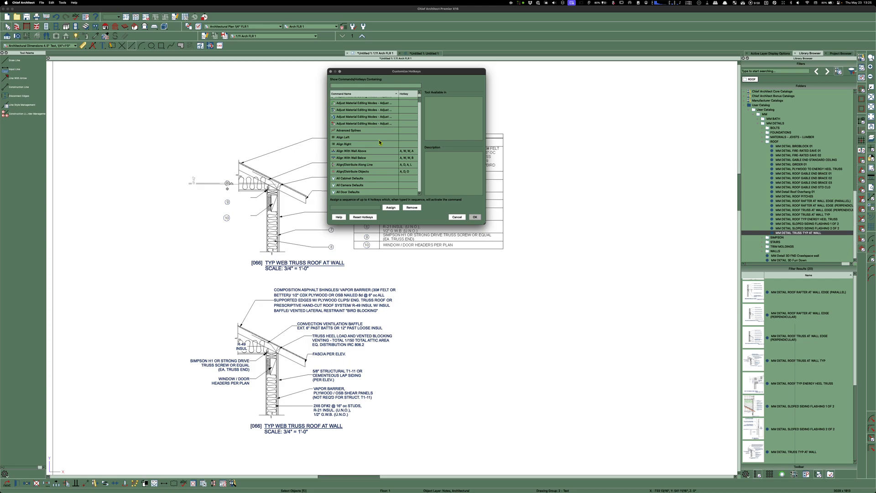
pyautogui.scroll(-5, 380, 142)
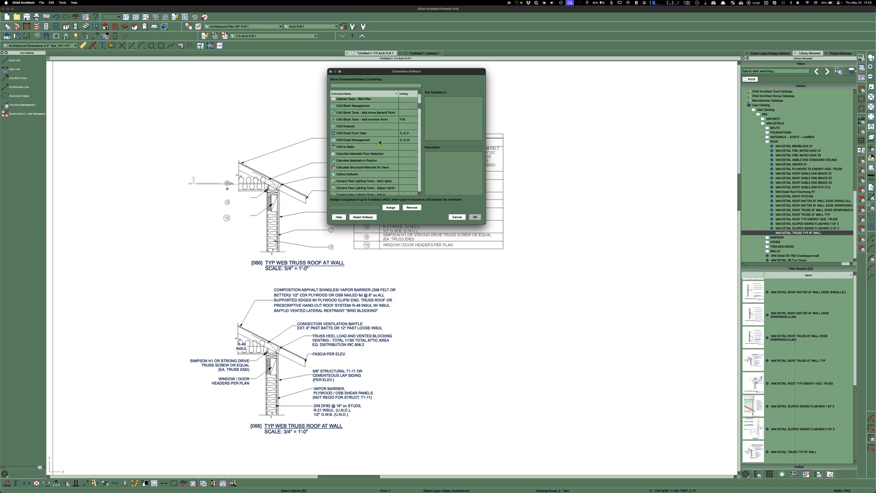
pyautogui.scroll(-5, 380, 142)
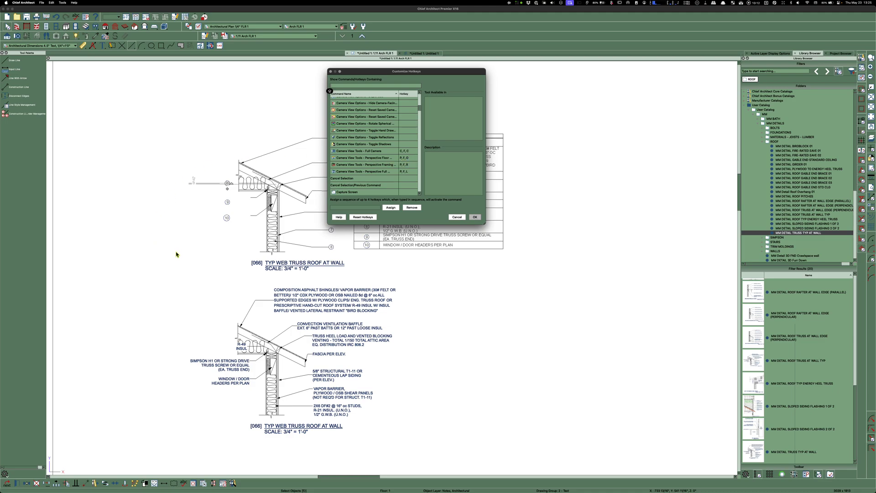
pyautogui.moveTo(436, 492)
pyautogui.hotkey('ctrl', 'Right')
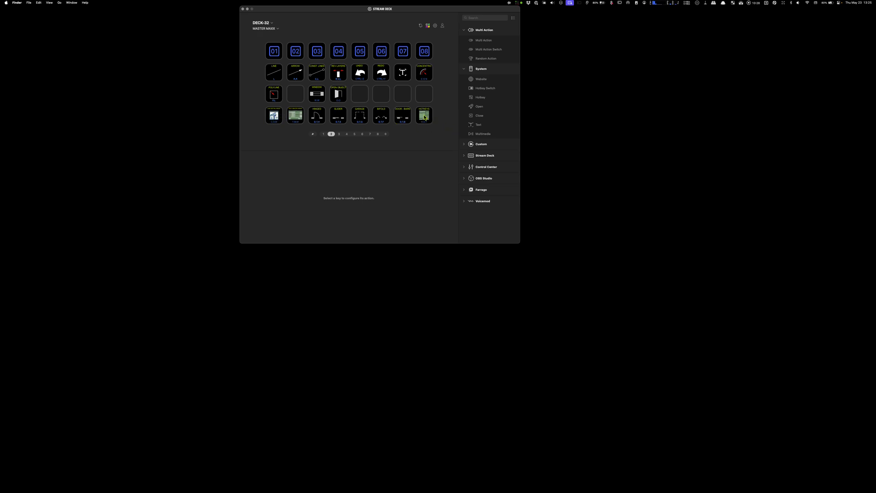
# Switch the DECK-32 MASTER MAXX key grid from page 2 to page 1
pyautogui.doubleClick(424, 117)
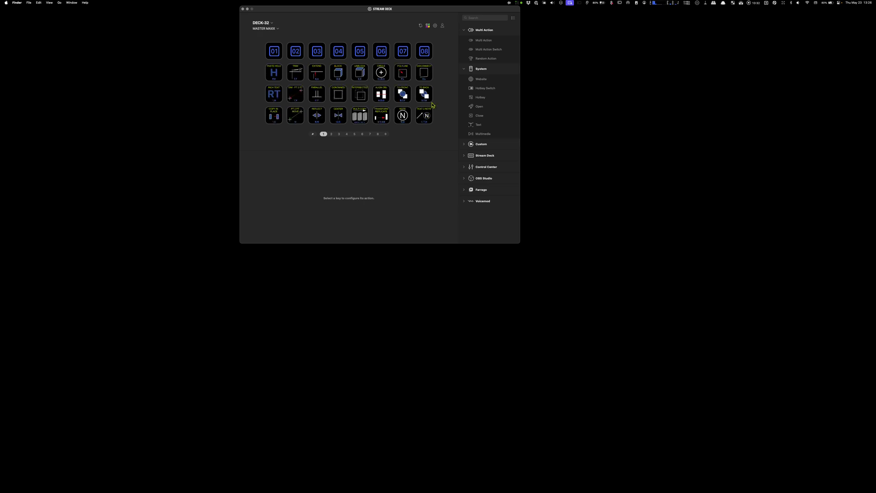